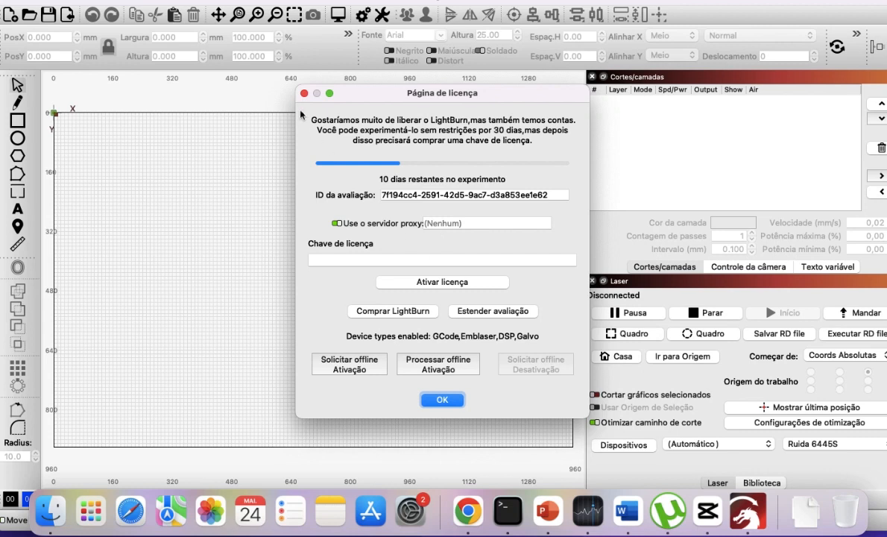
Dismiss the licence page and the update notice without downloading the newer version.
left_click(304, 93)
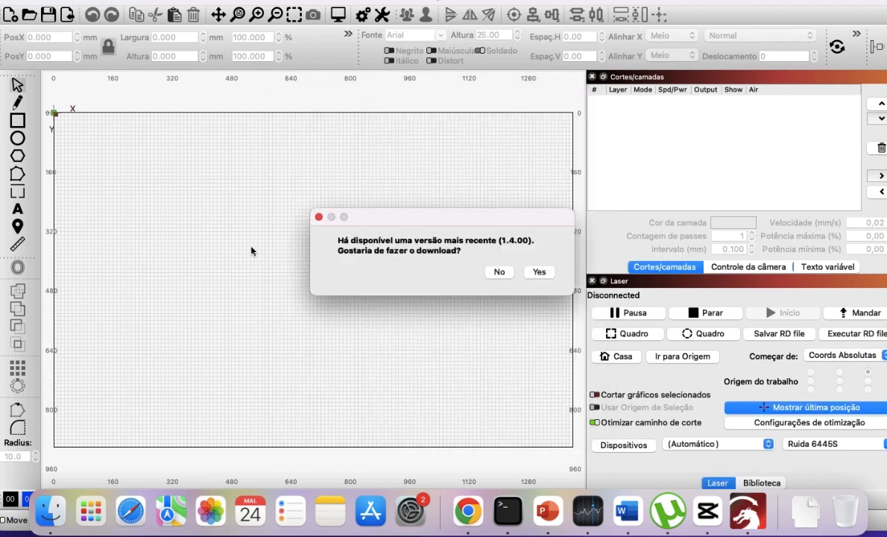
left_click(318, 217)
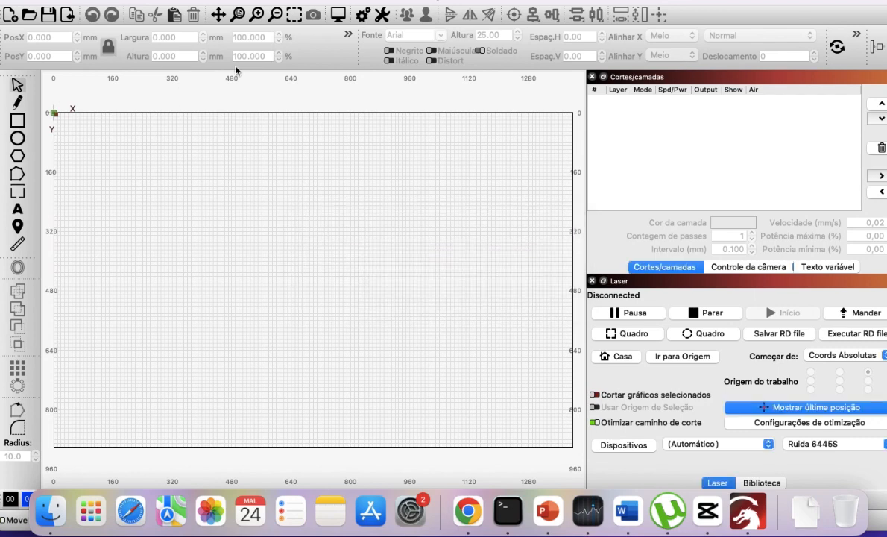
mouse_move(523, 1)
left_mouse_down()
mouse_move(524, 9)
mouse_move(522, 0)
left_mouse_up()
Draw a rectangle about 382 mm wide and 163 mm high in the upper-left part of the work area.
left_click(17, 120)
left_click_drag(119, 193, 239, 271)
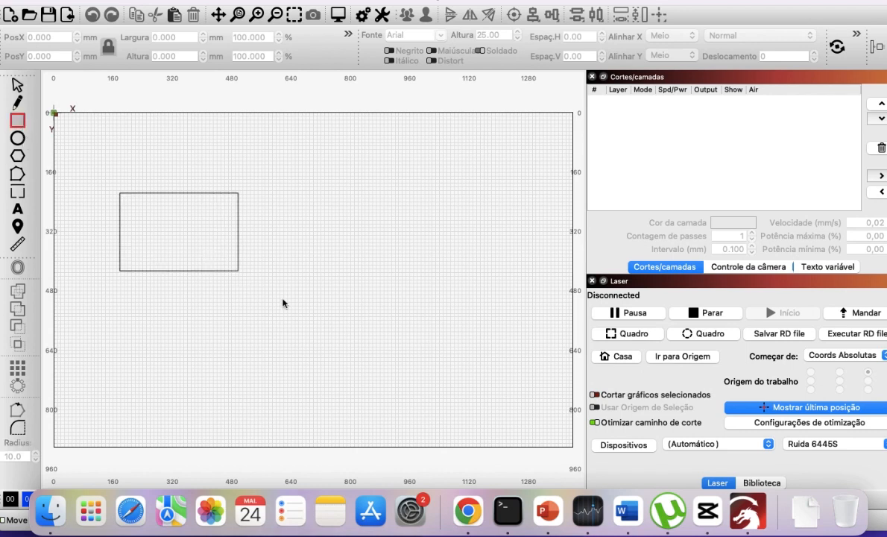
mouse_move(283, 303)
left_mouse_down()
mouse_move(369, 293)
mouse_move(331, 269)
mouse_move(261, 253)
left_mouse_up()
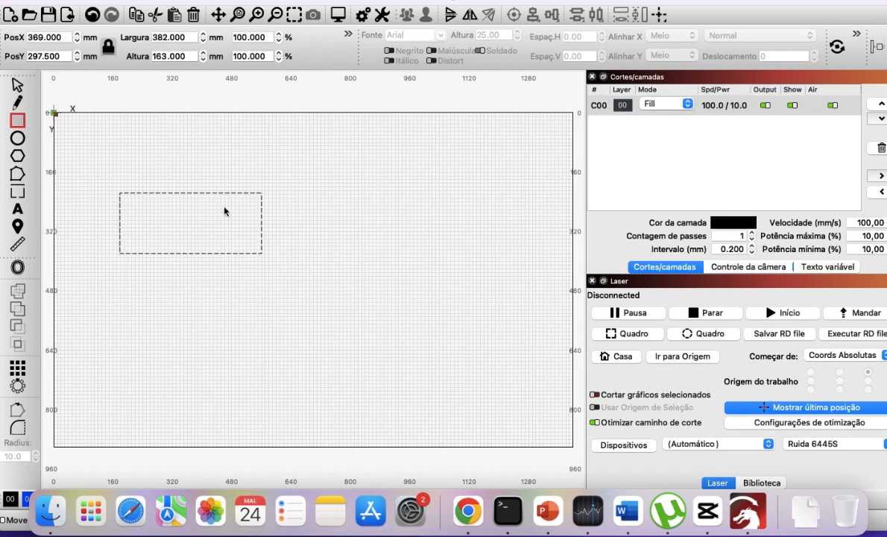
Set the rectangle's width to 150 mm, unlock its aspect ratio and set its height to 60.005 mm.
double_click(164, 38)
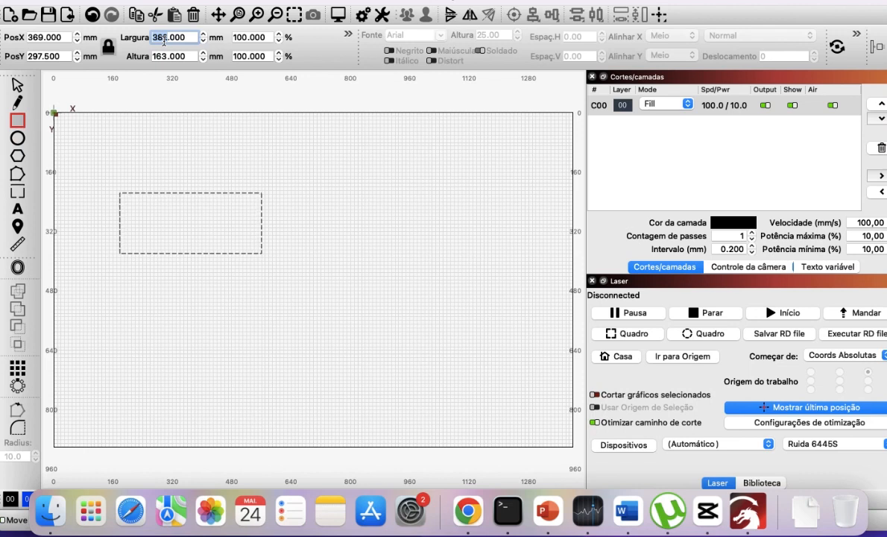
type("150")
left_click(164, 56)
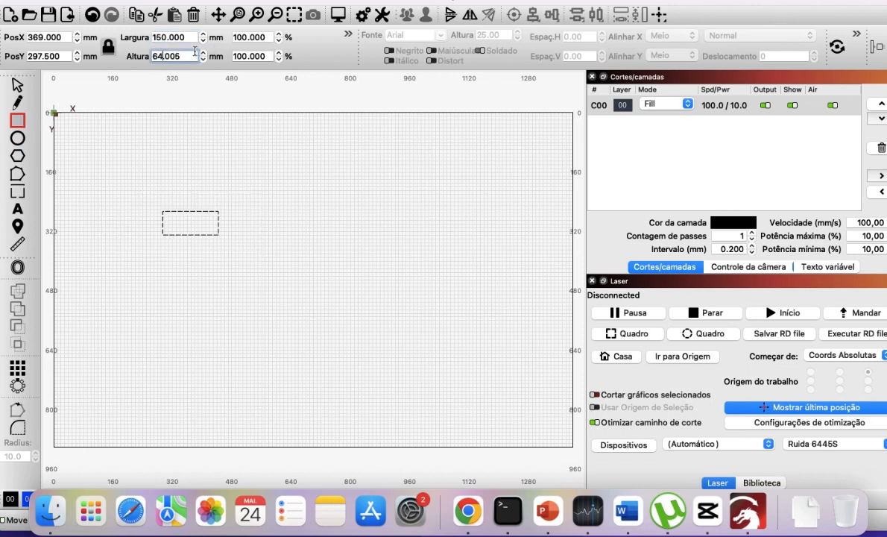
left_click(107, 48)
key("BackSpace")
type("0")
key("Return")
scroll(182, 228, "up", 3)
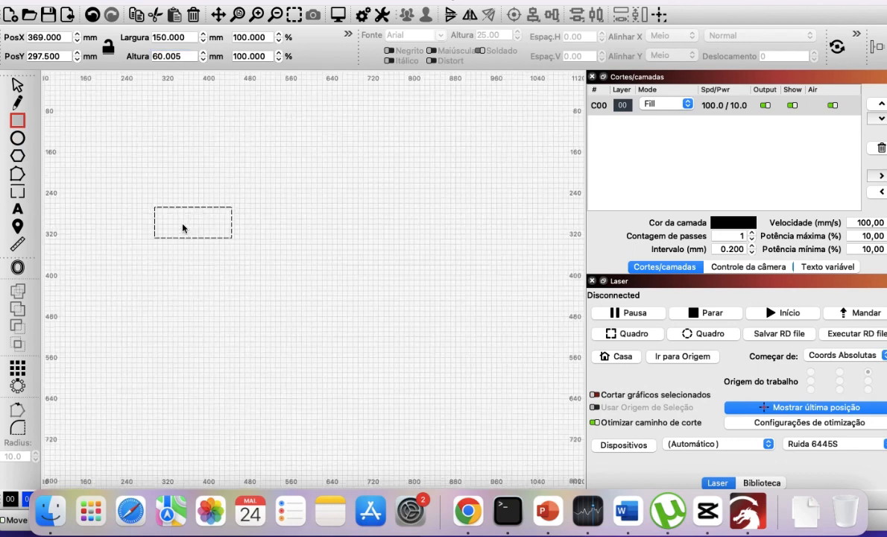
scroll(182, 228, "down", 5)
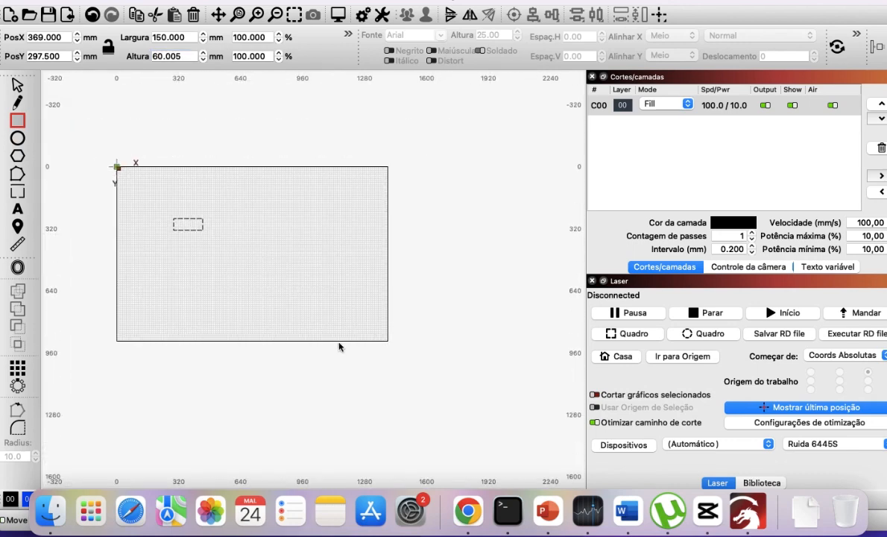
scroll(176, 196, "up", 4)
scroll(191, 228, "up", 3)
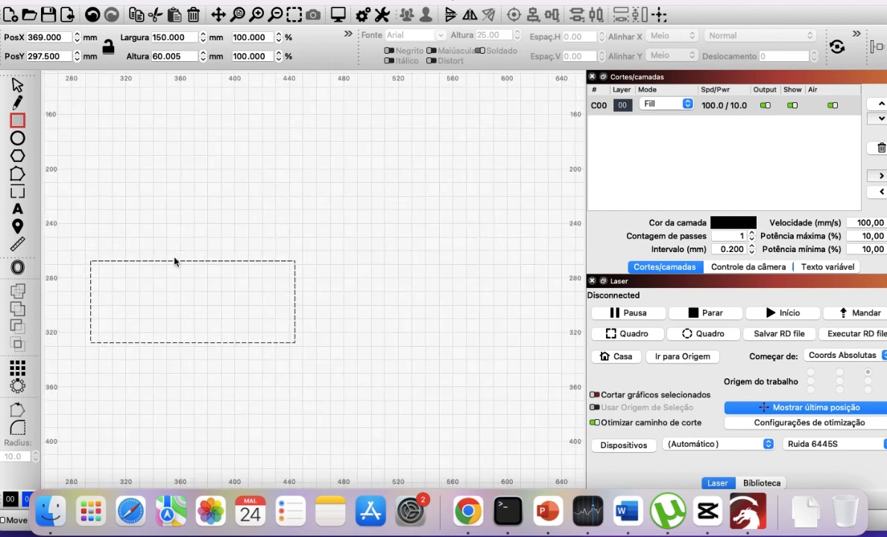
left_click_drag(153, 260, 212, 237)
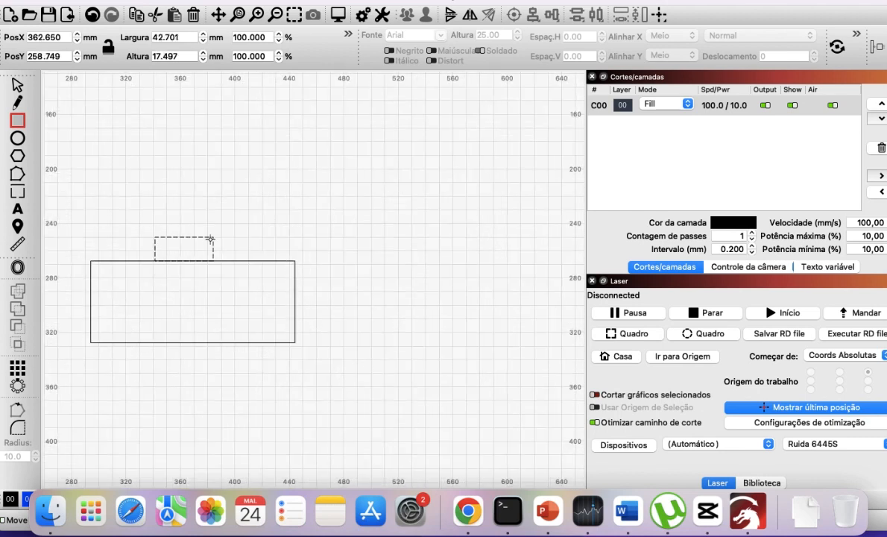
key("super+z")
Draw a circle inside the rectangle near its upper-left corner and set both its width and height to 15 mm.
left_click(17, 138)
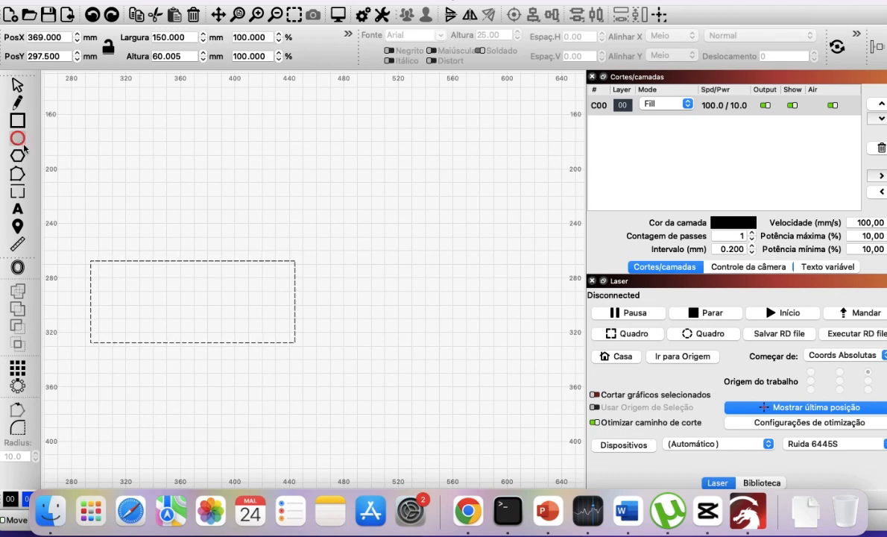
left_click_drag(109, 271, 123, 287)
left_click(158, 38)
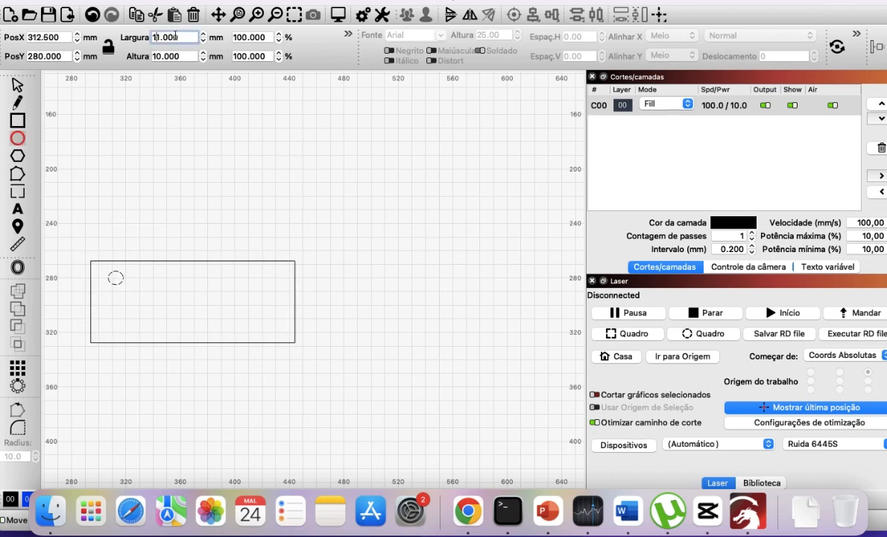
key("BackSpace")
type("5")
left_click(160, 55)
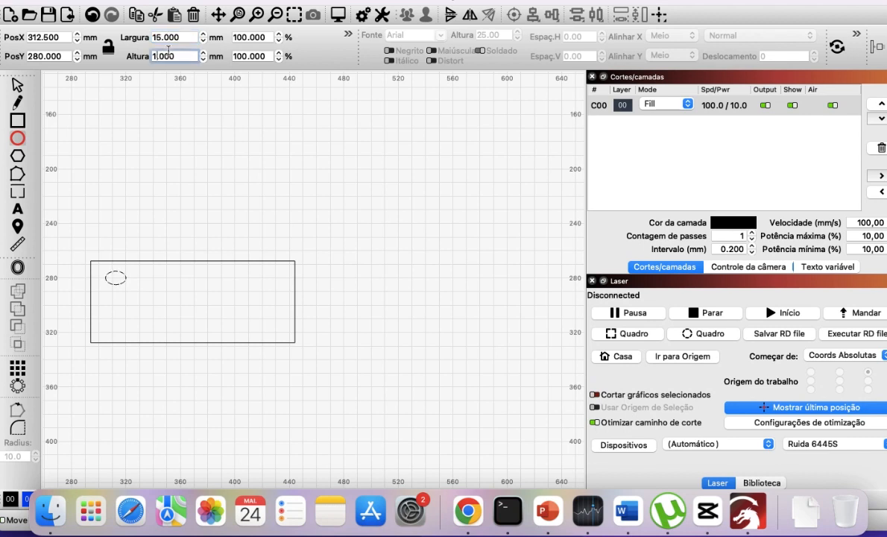
type("5")
key("Return")
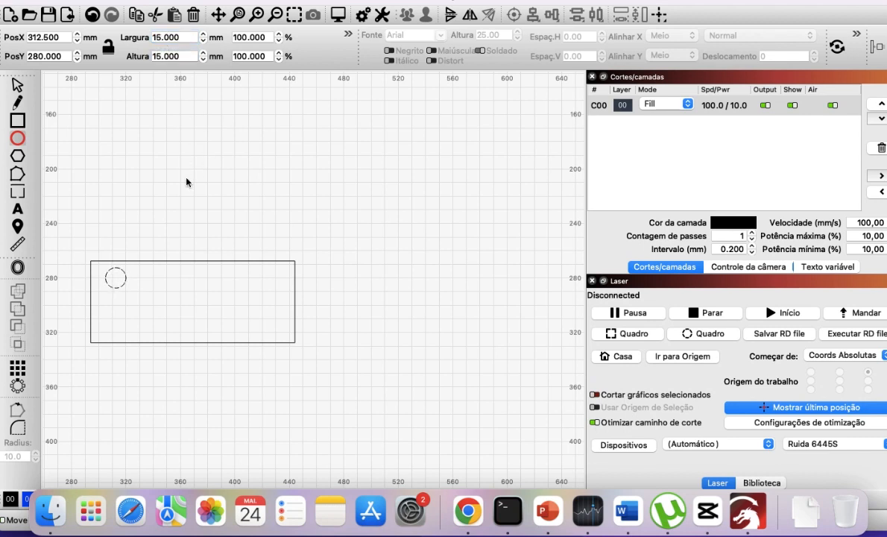
Move the circle closer to the rectangle's left edge and place two copies below it, forming a vertical column of three.
left_click(126, 281)
key("super+z")
left_click(20, 85)
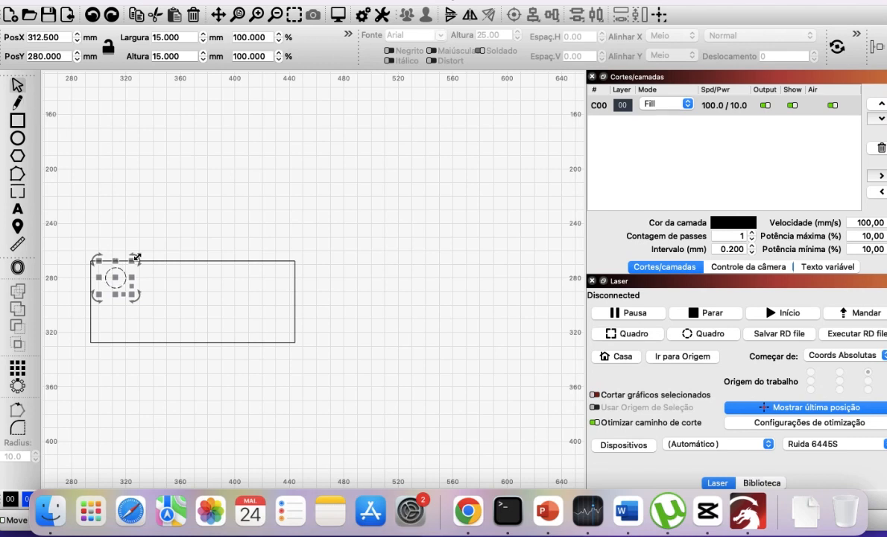
left_click_drag(126, 280, 114, 336)
key("super+v")
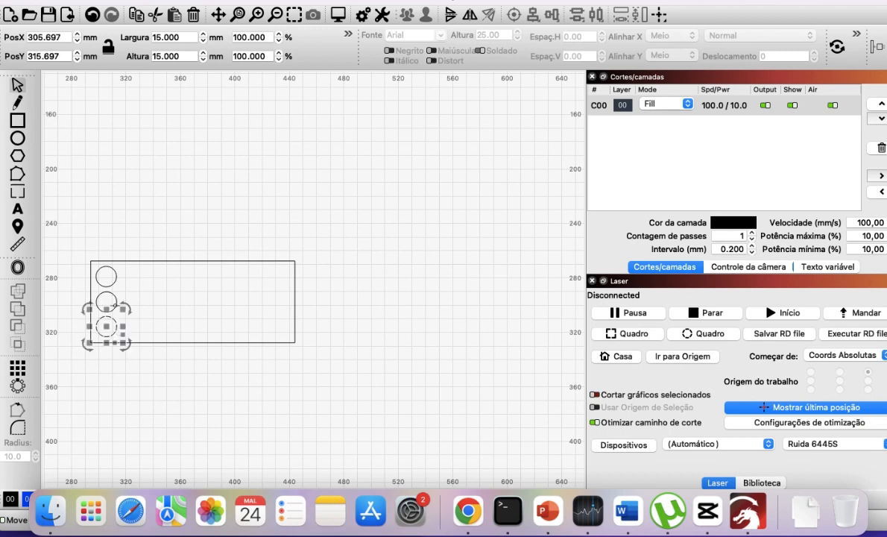
Select all three circles and place a copy of the column beside it at X 320.598 mm.
left_click_drag(113, 283, 117, 278)
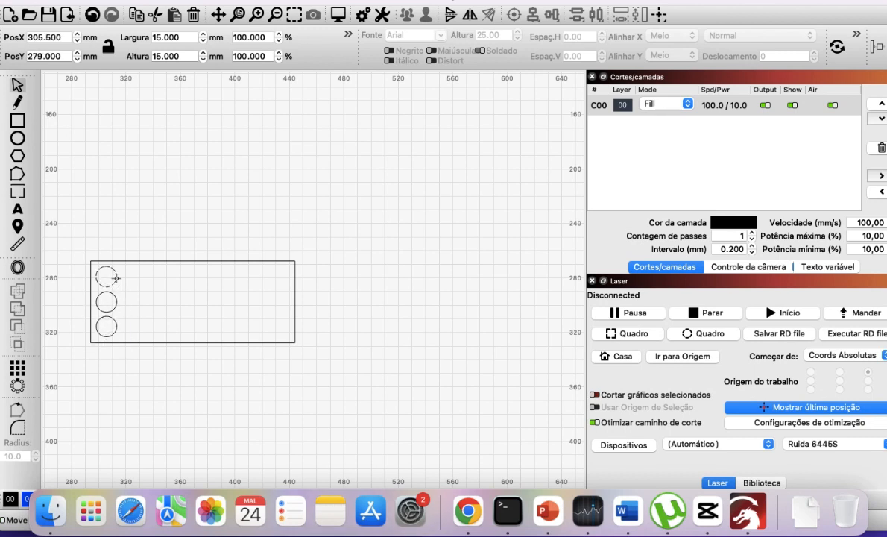
left_click(113, 308, "shift")
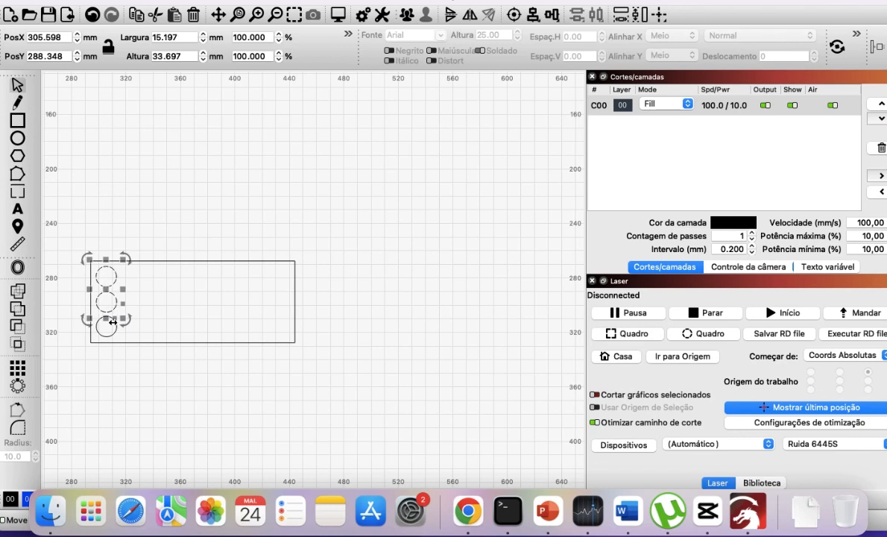
left_click(115, 330, "shift")
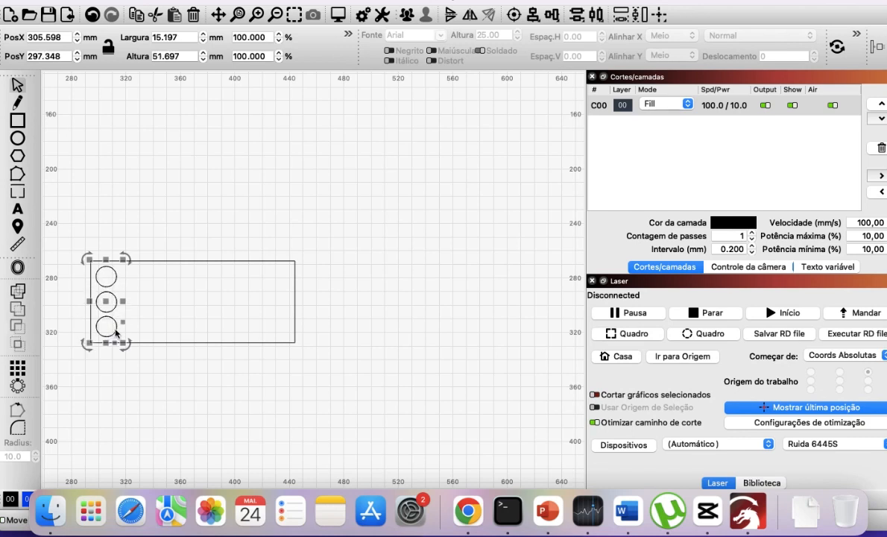
key("Right")
key("Right")
key("Right")
key("Right")
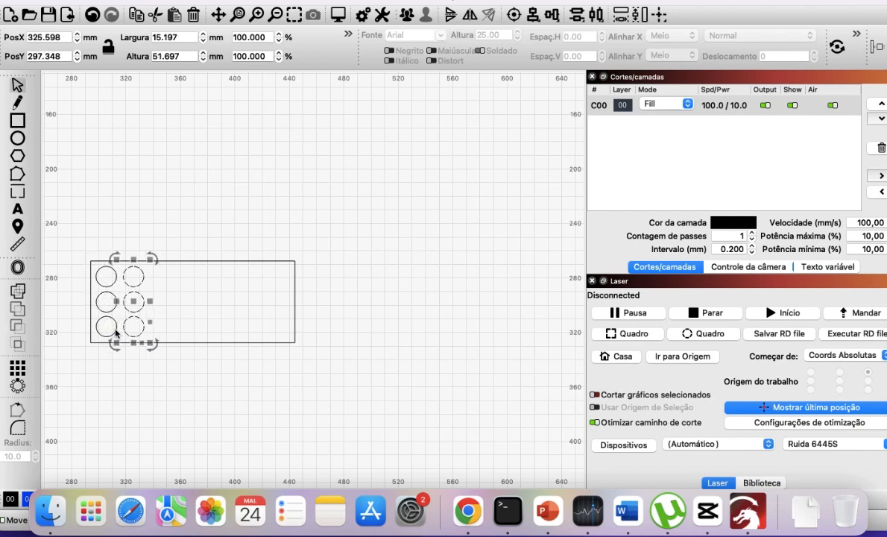
key("shift+Left")
key("shift+Right")
key("Left")
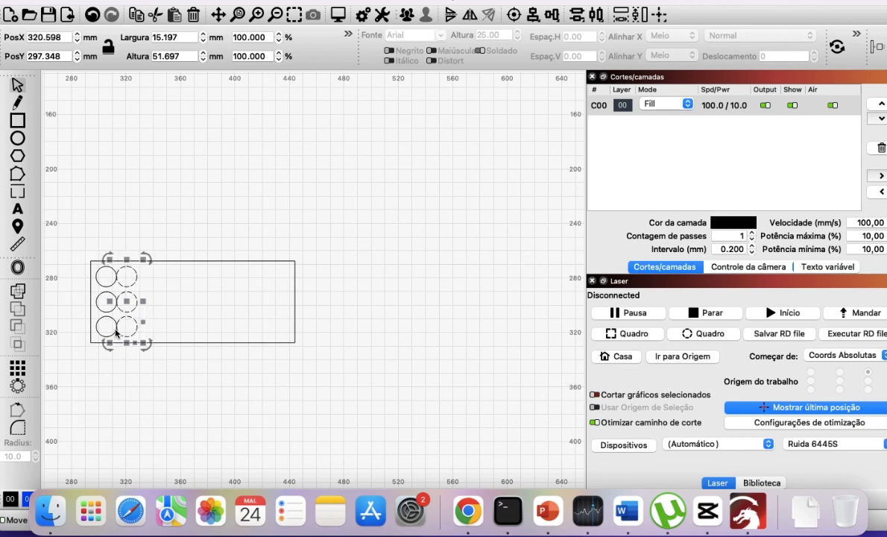
Nudge the copied column of circles in fine increments to X 323.298 mm, leaving a small gap from the first column.
key("super+Right")
key("super+Right")
key("super+Right")
key("super+Right")
key("super+Right")
key("super+Right")
key("super+Right")
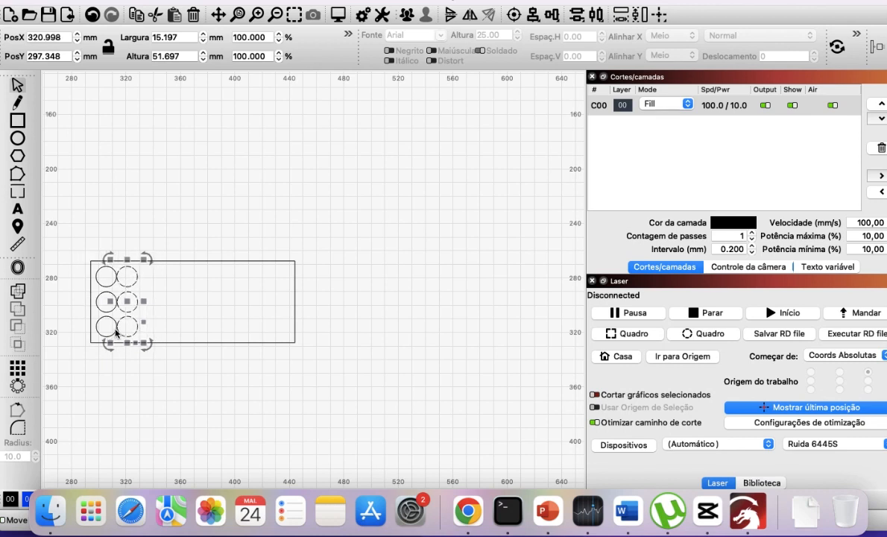
key("super+Right")
key("super+Right")
key("super+Right")
key("super+Right")
key("super+Right")
key("super+Right")
key("super+Right")
key("super+Right")
key("super+Right")
key("super+Right")
key("super+Right")
key("super+Right")
key("super+Right")
key("super+Right")
key("super+Right")
key("super+Right")
key("super+Right")
key("super+Right")
key("super+Right")
key("super+Right")
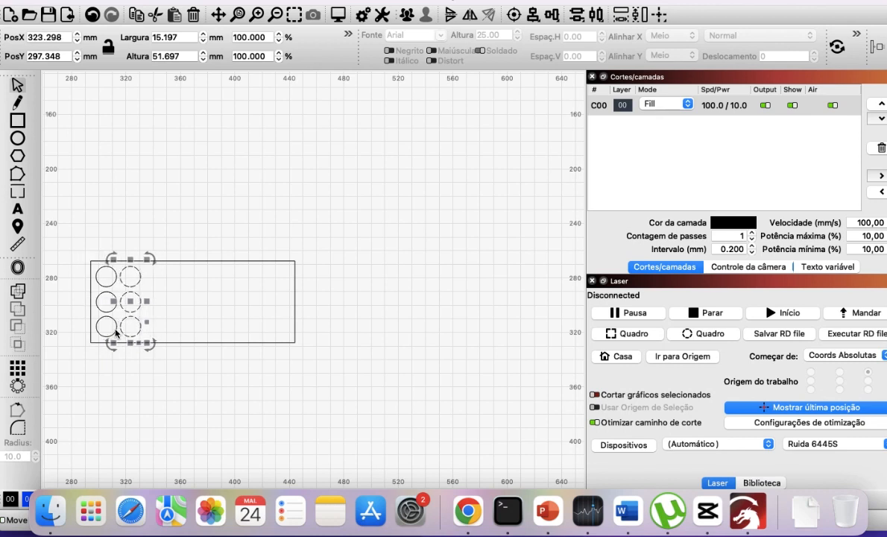
Duplicate the three-circle column and position the copy as the third column at X 340.298 mm.
key("Right")
key("Right")
key("Right")
key("Right")
key("Right")
key("Right")
key("Right")
key("Right")
key("Right")
key("Right")
key("Right")
key("Right")
key("Right")
key("Right")
key("Right")
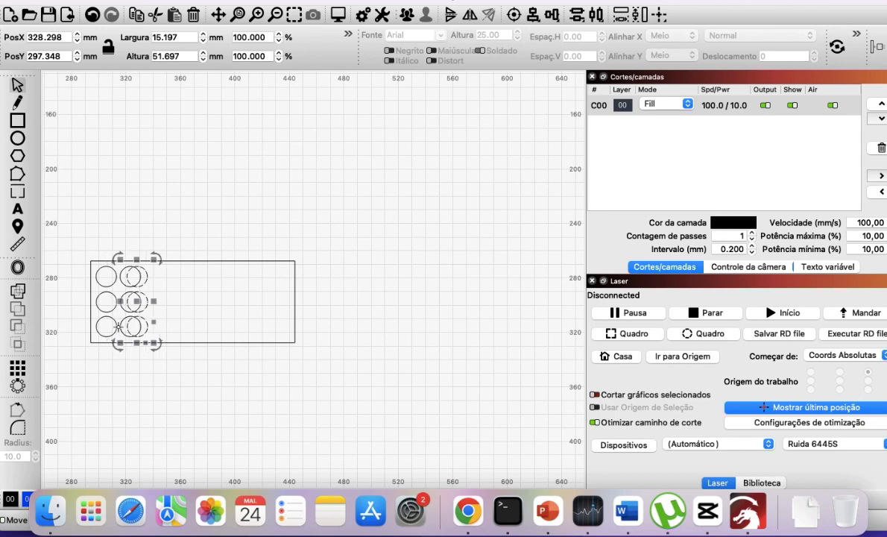
key("Right")
key("Right")
key("Right")
key("Right")
key("Right")
key("Left")
key("Left")
key("Left")
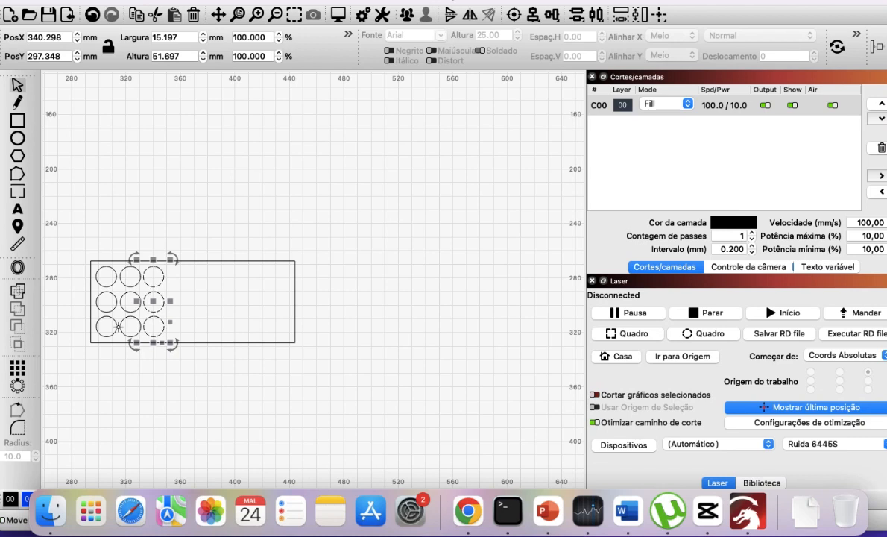
Duplicate the three-circle column again and position the copy as the fourth column, with a small gap after the third.
key("Right")
key("Right")
key("Right")
key("Right")
key("Right")
key("Right")
key("Right")
key("Right")
key("Right")
key("Right")
key("Right")
key("Right")
key("Right")
key("Right")
key("Right")
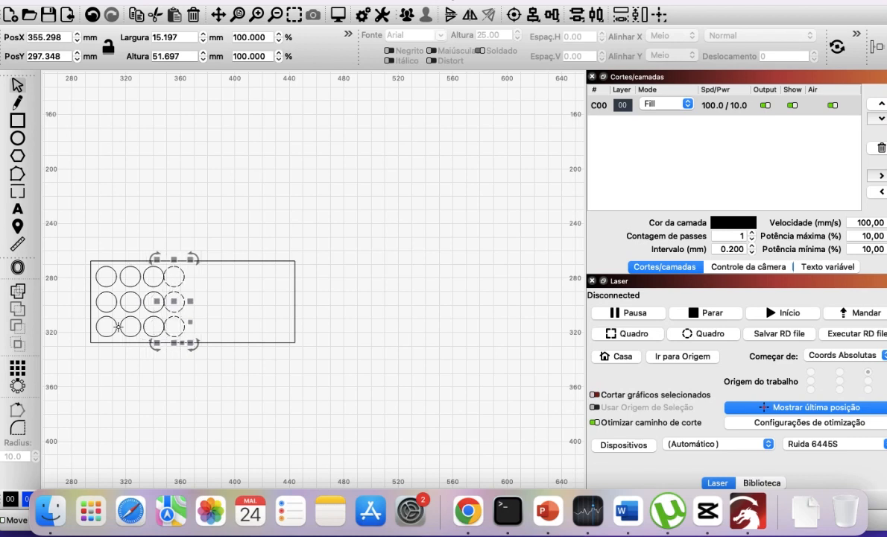
key("Right")
key("Right")
Duplicate the three-circle column once more and shift the copy to about X 373.3 mm as the fifth column.
key("Right")
key("Right")
key("Right")
key("Right")
key("Right")
key("Right")
key("Right")
key("Right")
key("Right")
key("Right")
key("Right")
key("Right")
key("Right")
key("Right")
key("Right")
key("Right")
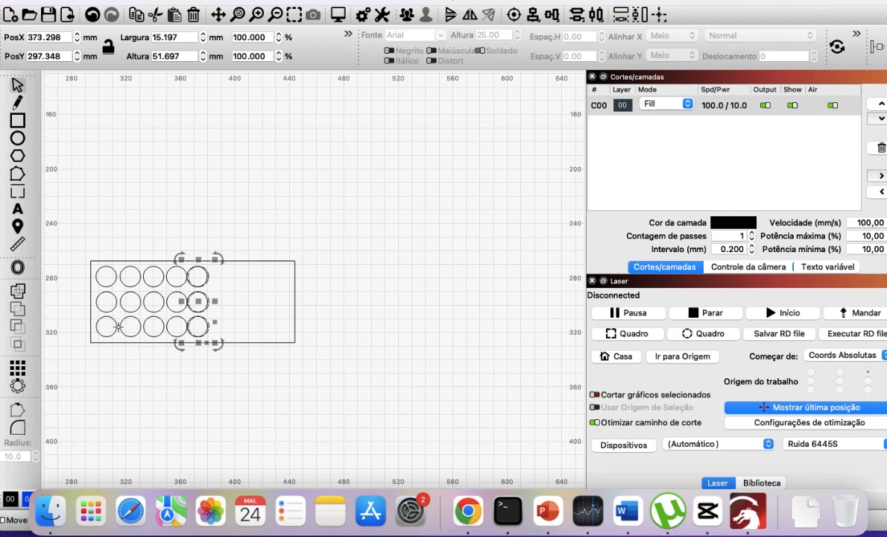
Remove the stray overlapping duplicate at the fifth column and position that column at X 374.298 mm.
key("super+z")
key("Right")
key("Right")
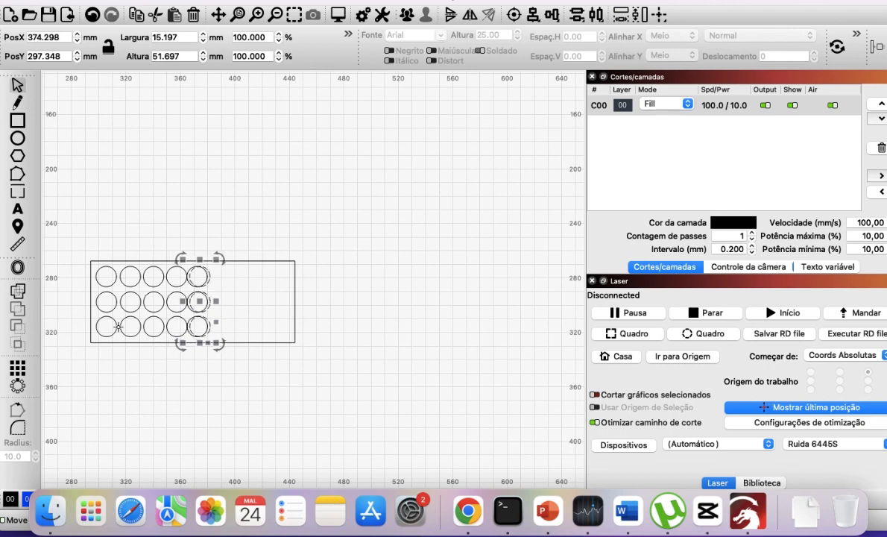
key("super+z")
key("super+z")
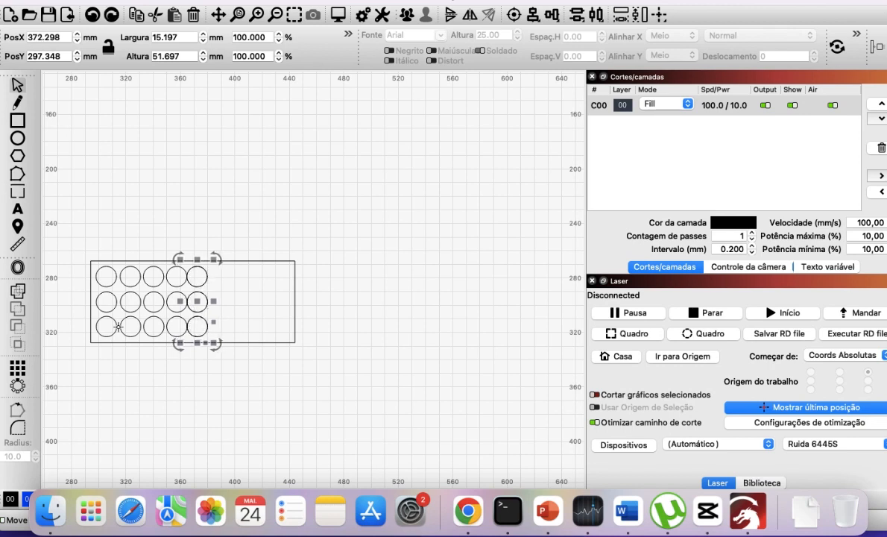
key("super+shift+z")
key("super+shift+z")
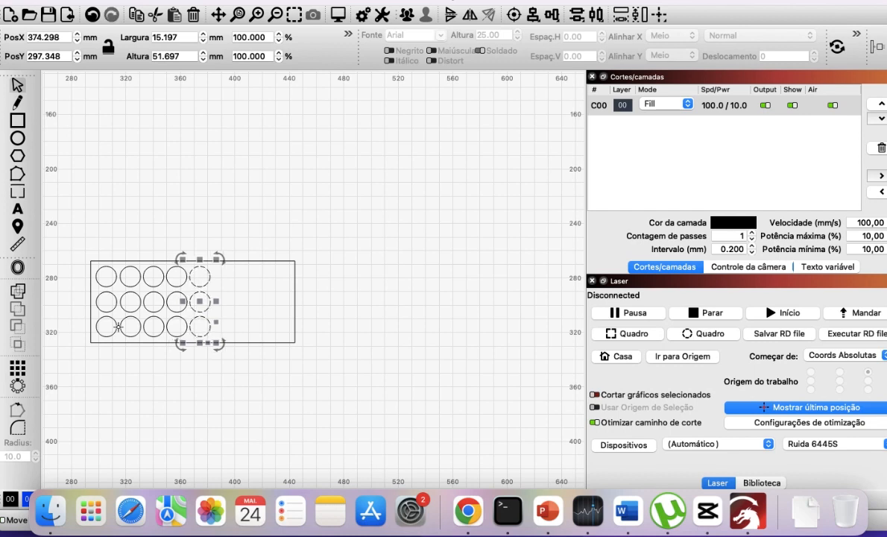
Duplicate the three-circle column and position the copy at about X 392 mm as the sixth column.
key("Right")
key("Right")
key("Right")
key("Right")
key("Right")
key("Right")
key("Right")
key("Right")
key("Right")
key("Right")
key("Right")
key("Right")
key("Right")
key("Right")
key("Right")
key("Right")
key("Right")
key("Right")
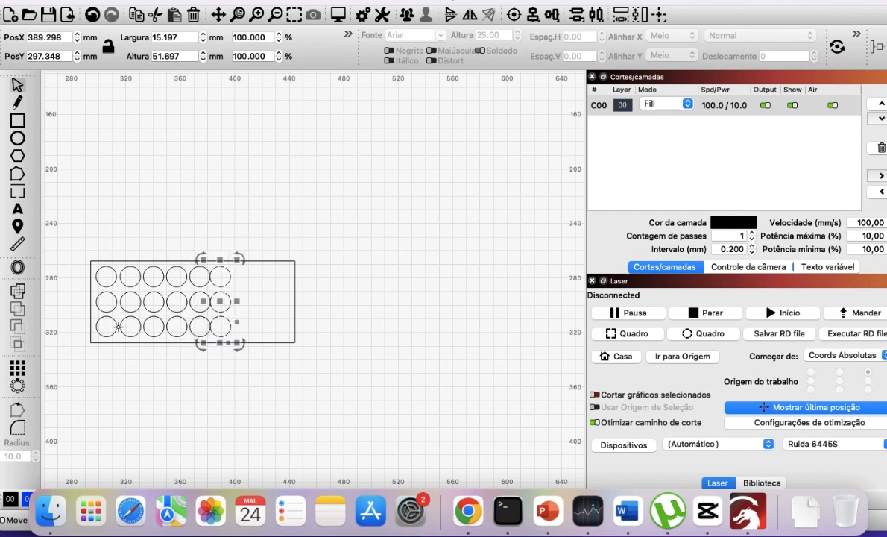
key("Right")
key("Right")
key("Right")
Duplicate the column again and position the copy at about X 409 mm as the seventh column.
key("Right")
key("Right")
key("Right")
key("Right")
key("Right")
key("Right")
key("Right")
key("Right")
key("Right")
key("Right")
key("Right")
key("Right")
key("Right")
key("Right")
key("Right")
key("Right")
key("Right")
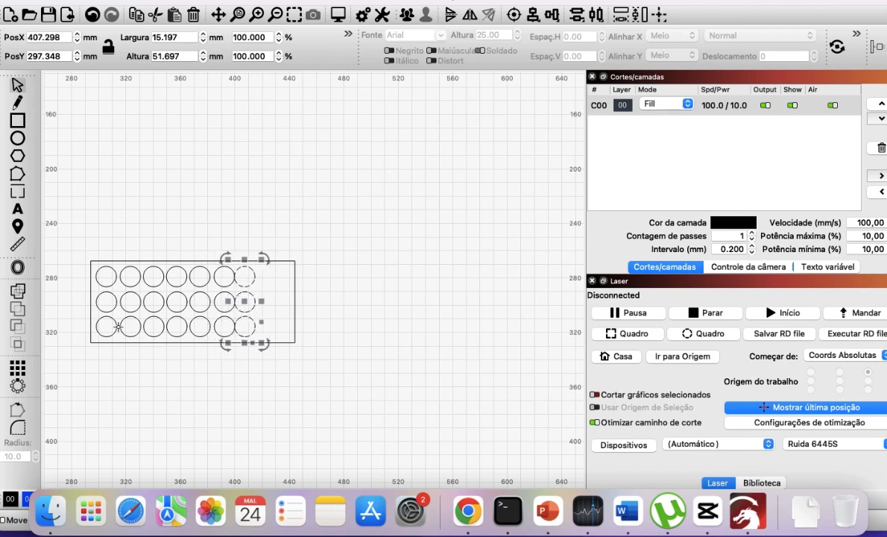
key("Left")
key("Left")
key("Left")
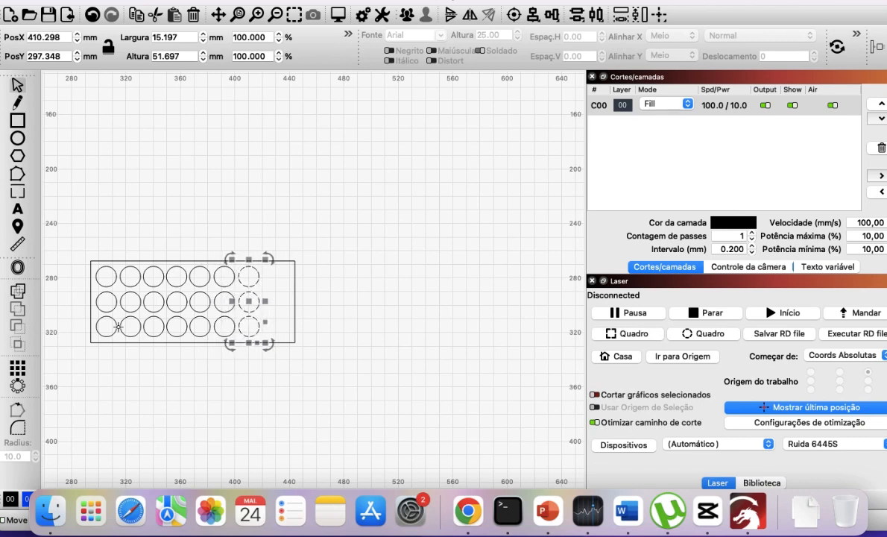
Duplicate the column once more and position the copy at X 426.298 mm as the eighth column.
key("Right")
key("Right")
key("Right")
key("Right")
key("Right")
key("Right")
key("Right")
key("Right")
key("Right")
key("Right")
key("Right")
key("Right")
key("Right")
key("Right")
key("Right")
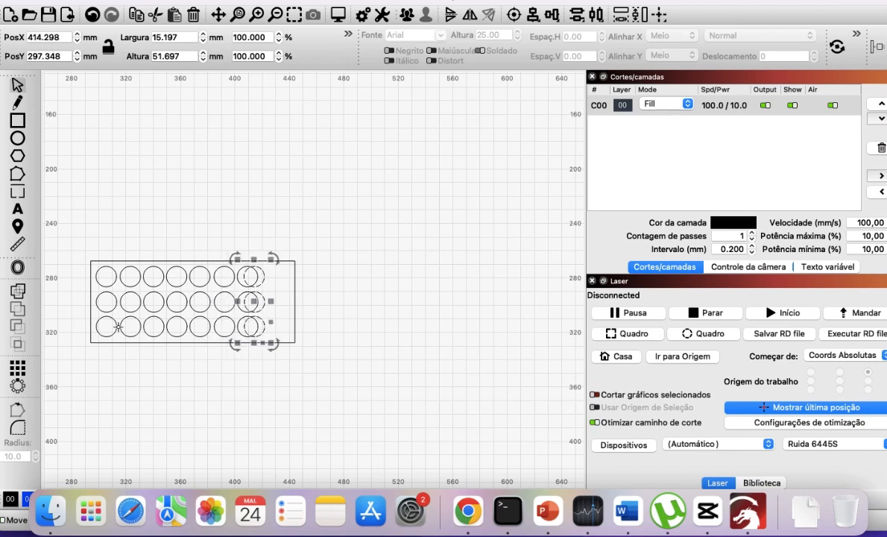
key("Right")
key("Right")
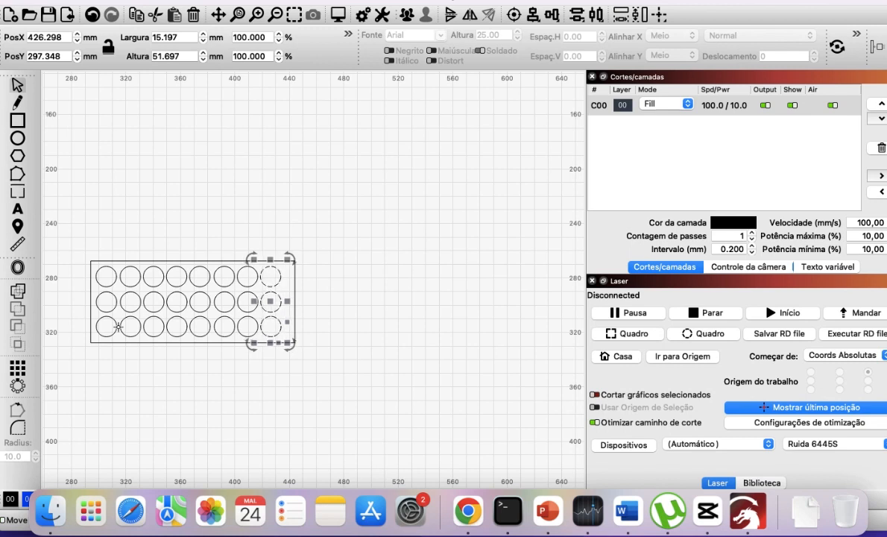
Shift the outer rectangle slightly left to X 367 mm to even out the side margins around the circles.
left_click(337, 294)
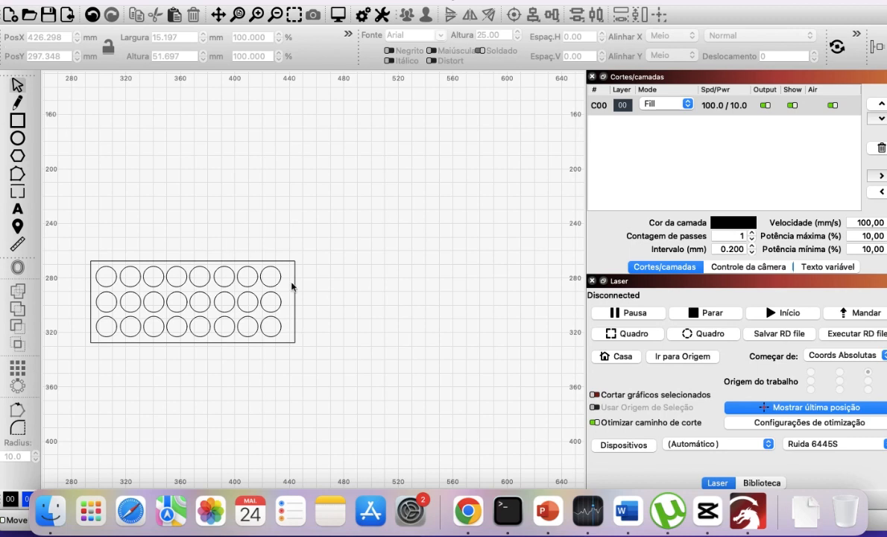
left_click_drag(294, 281, 292, 282)
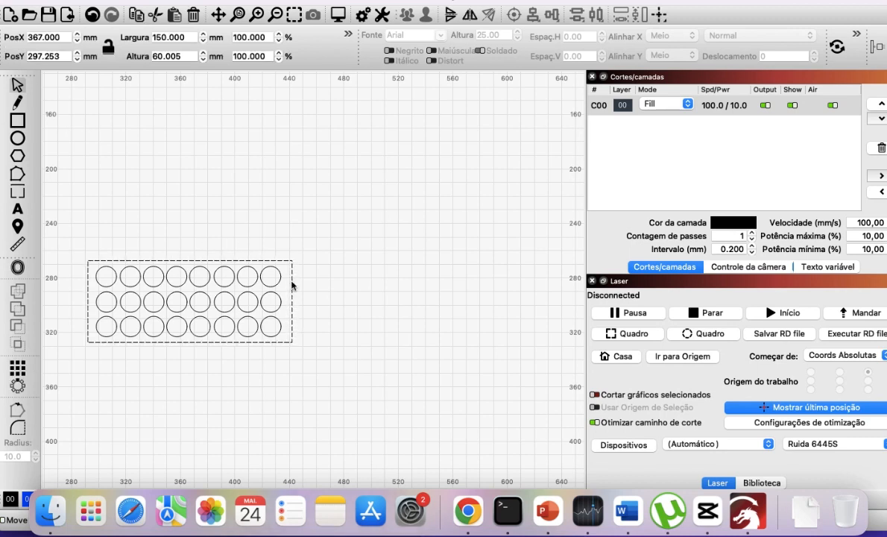
left_click(304, 381)
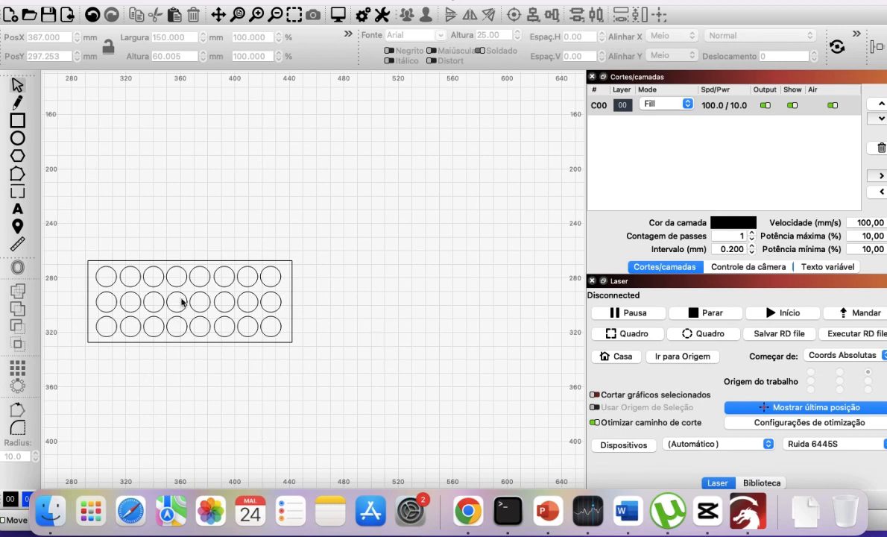
Draw a rectangle about 31 × 60.75 mm against the right edge of the circle panel.
scroll(178, 302, "down", 2)
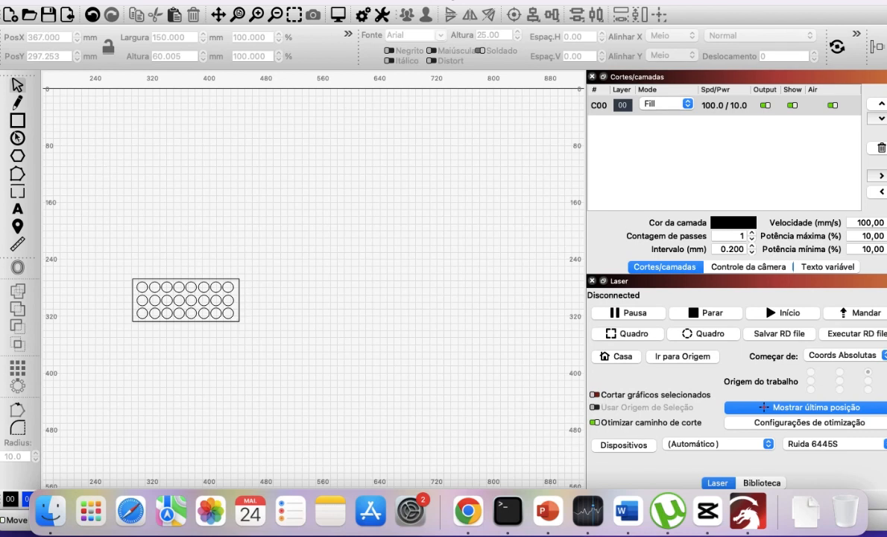
left_click(19, 122)
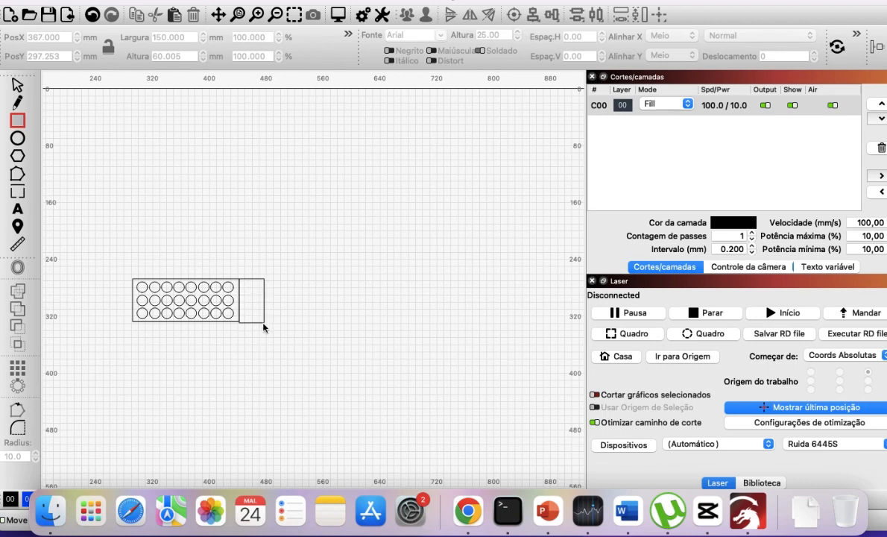
left_click_drag(263, 326, 262, 325)
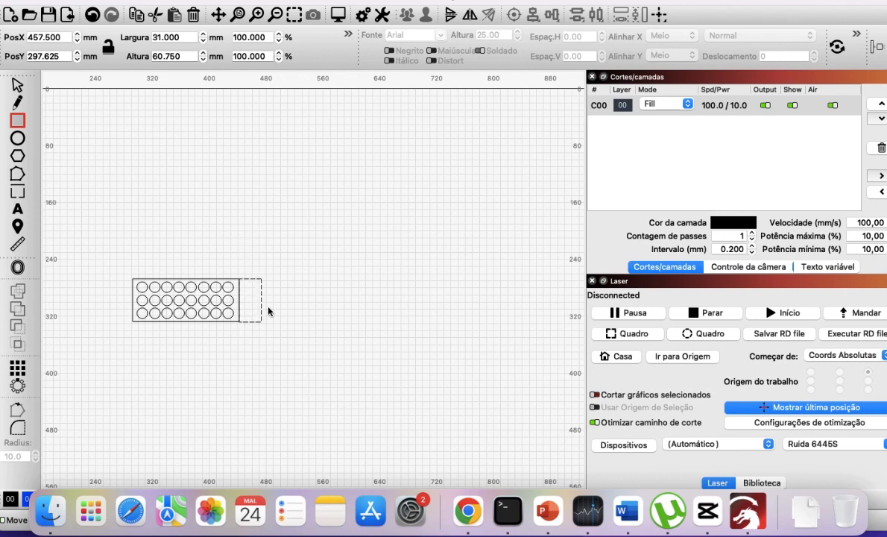
Place a copy of the 31 mm rectangle just left of the circle panel and move the original right to X 461.5 mm.
left_click_drag(260, 304, 124, 314)
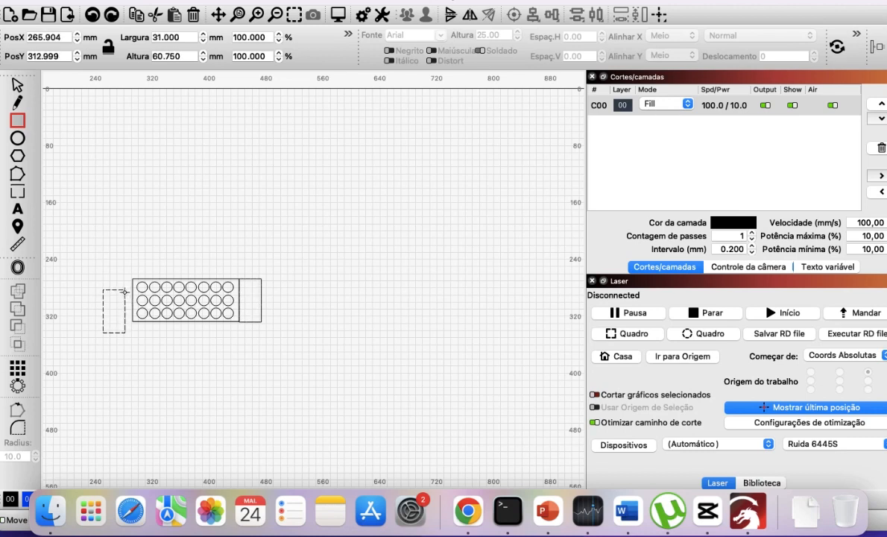
left_click(17, 85)
left_click(117, 297)
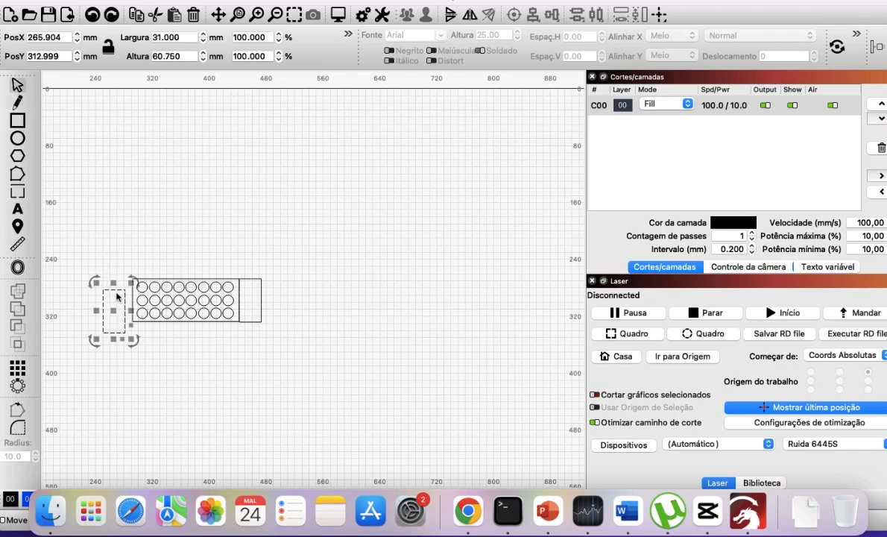
left_click_drag(117, 297, 121, 283)
left_click(105, 166)
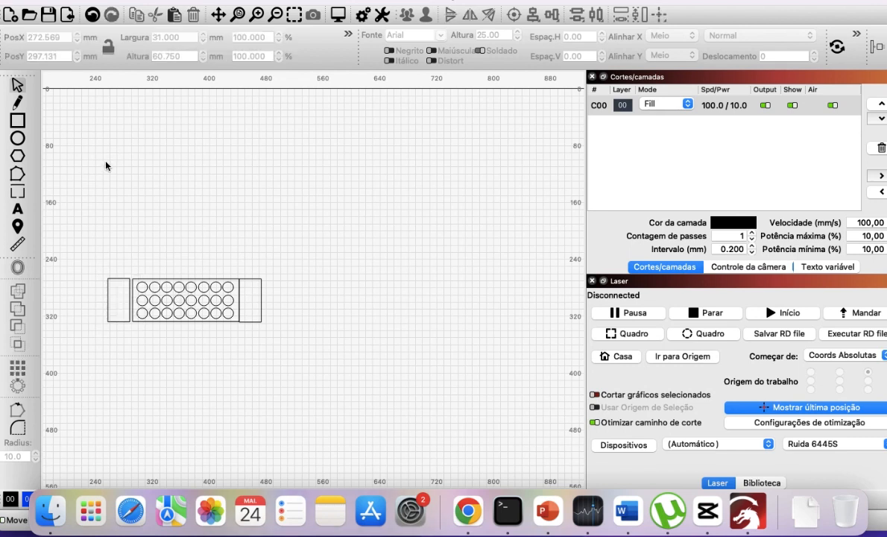
left_click_drag(261, 291, 263, 291)
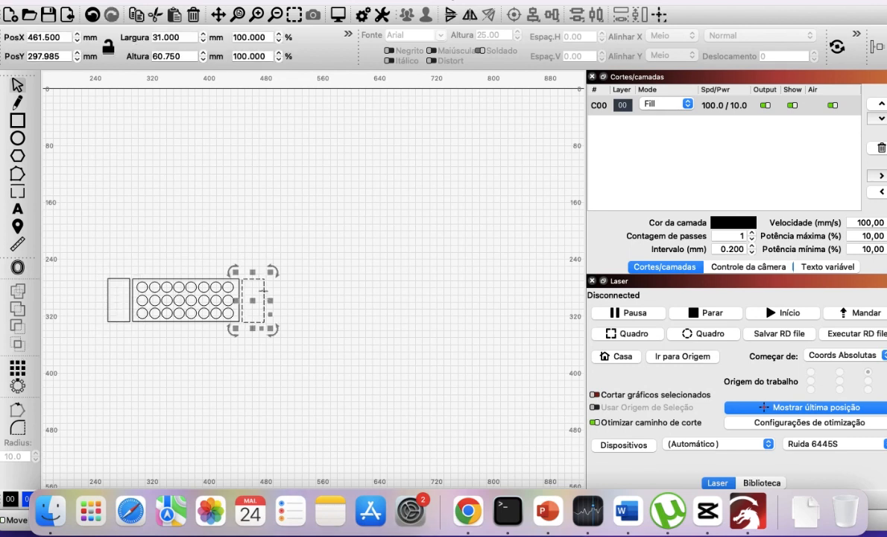
left_click(348, 297)
Switch to MakerCase in the browser, open the Basic Box generator and set its units to millimetres.
key("ctrl+Right")
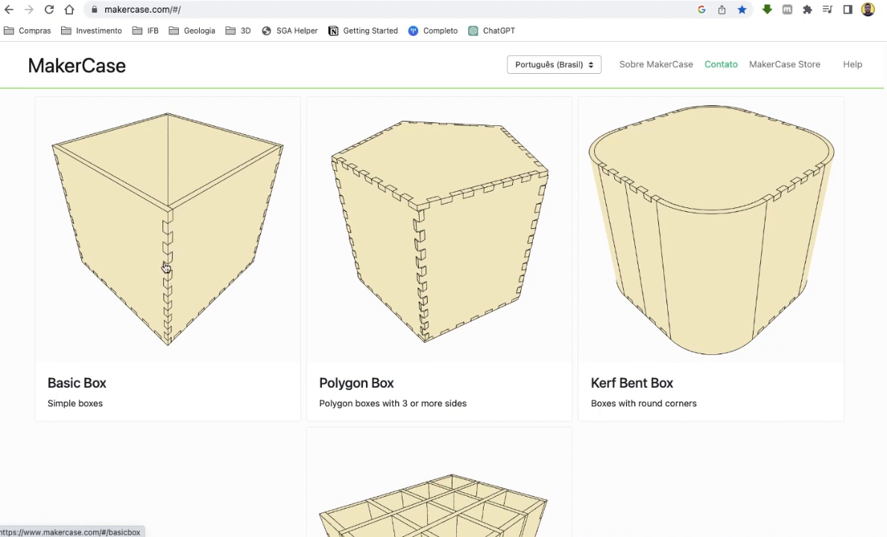
left_click(212, 278)
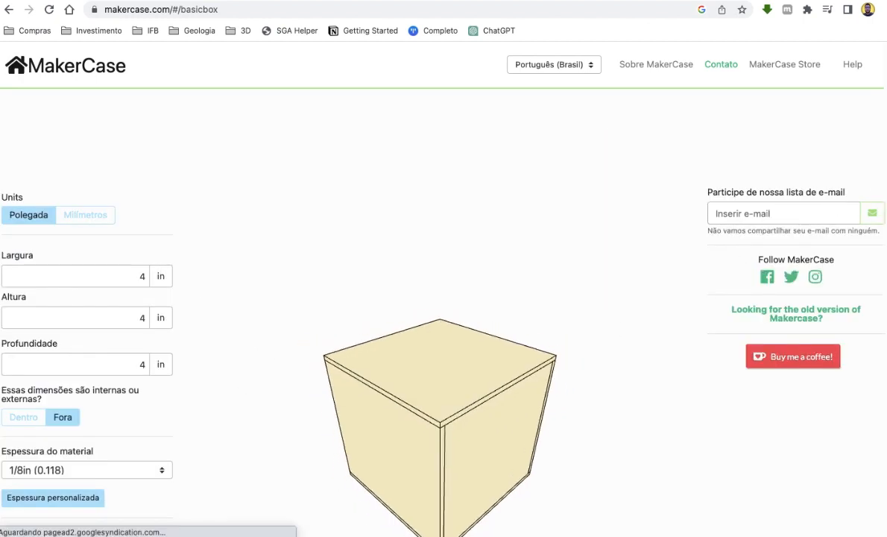
scroll(363, 242, "down", 3)
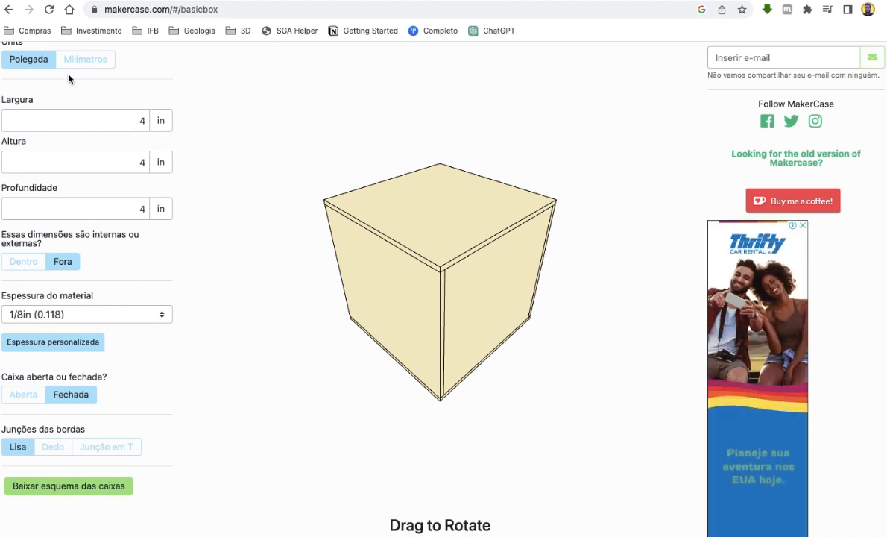
left_click(84, 59)
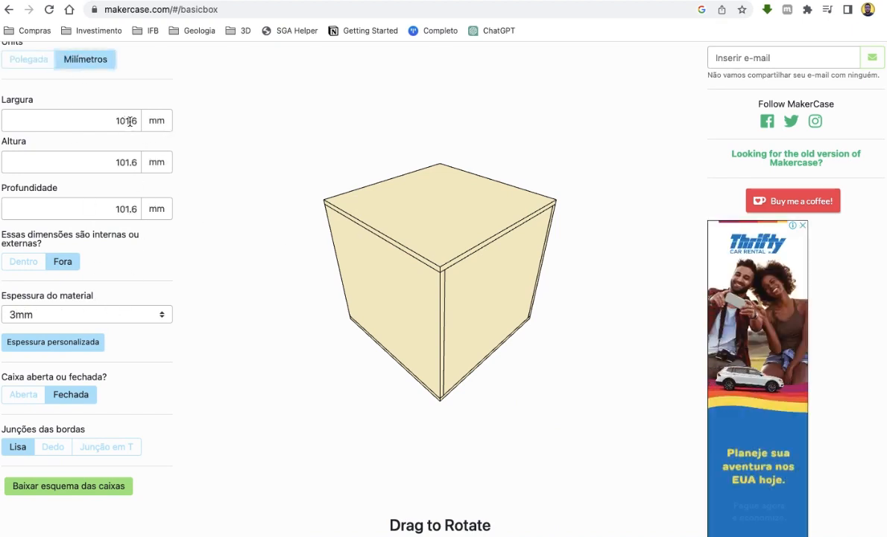
Set the box dimensions to 150.6 mm width, 60.6 mm depth and 30.6 mm height.
left_click_drag(130, 120, 118, 121)
key("BackSpace")
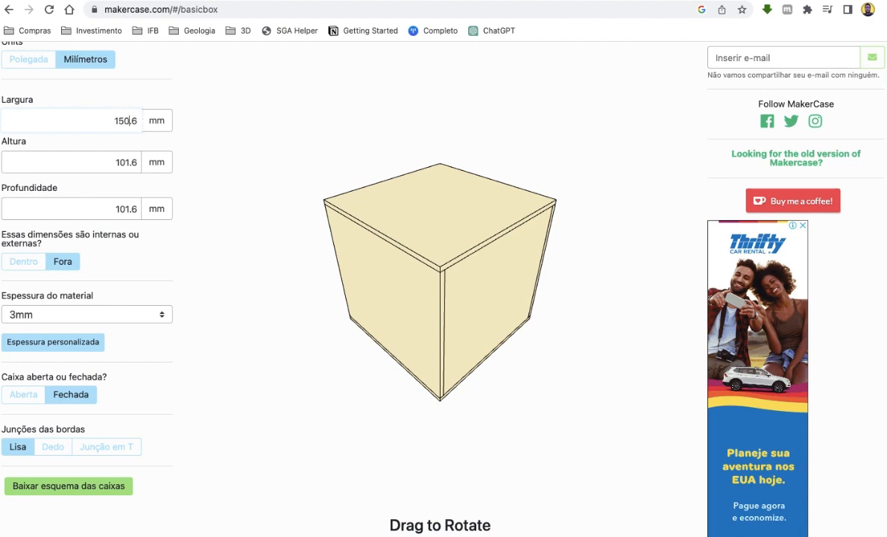
left_click(123, 209)
key("Delete")
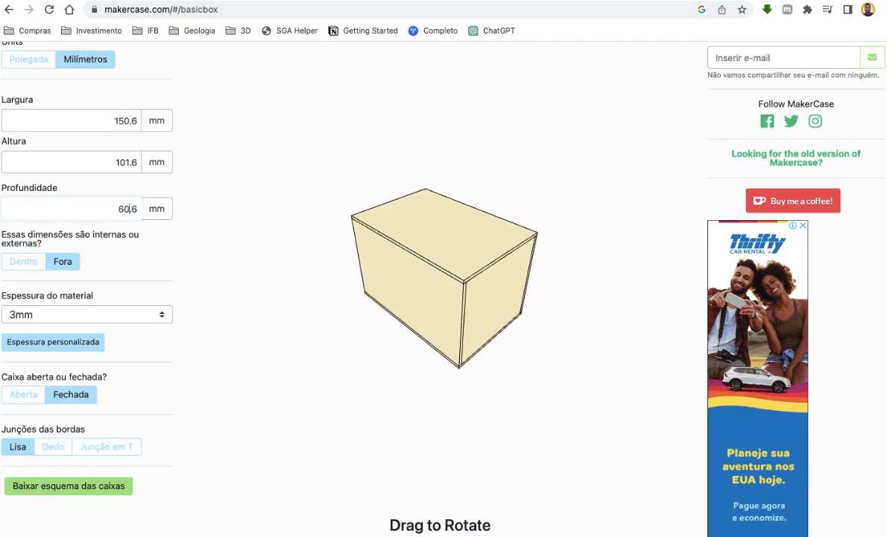
left_click(132, 163)
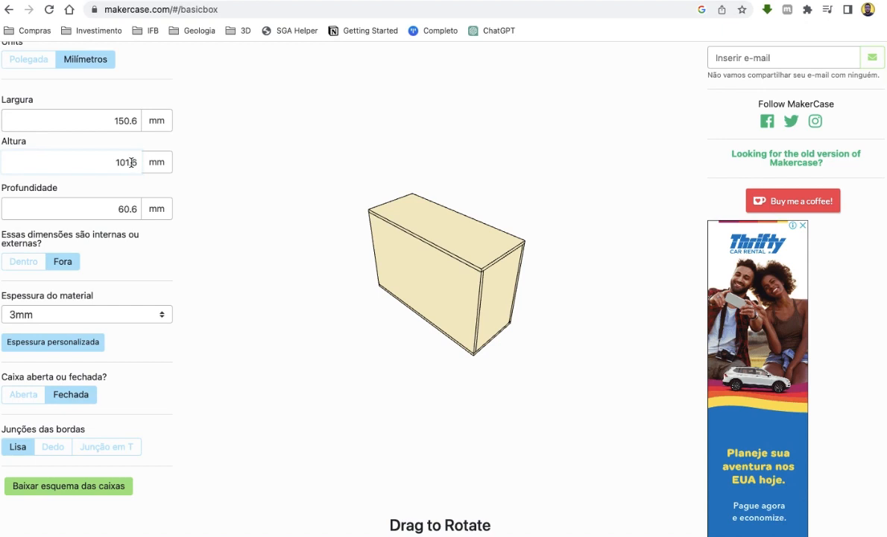
key("BackSpace")
key("BackSpace")
key("BackSpace")
left_click(206, 157)
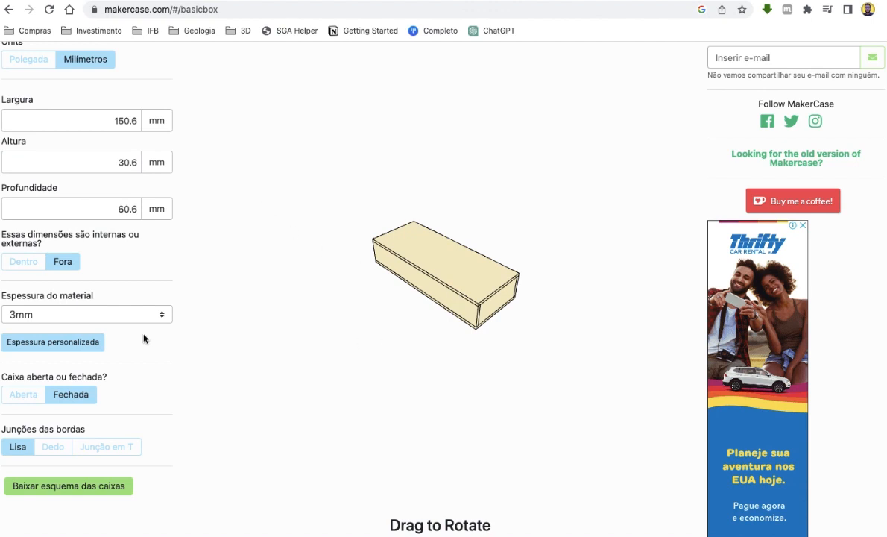
Make the box open and give its edges finger joints (Dedo) with a finger size of 13.125.
scroll(59, 155, "up", 2)
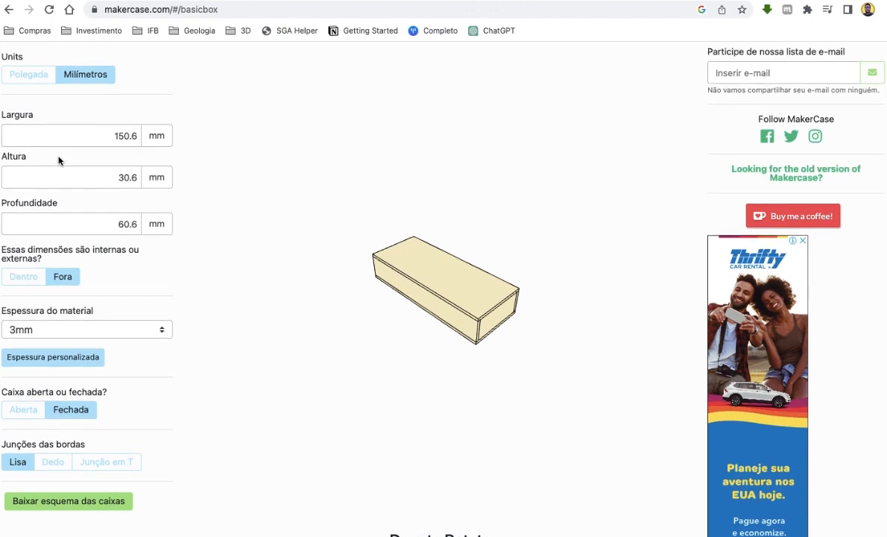
scroll(51, 255, "down", 2)
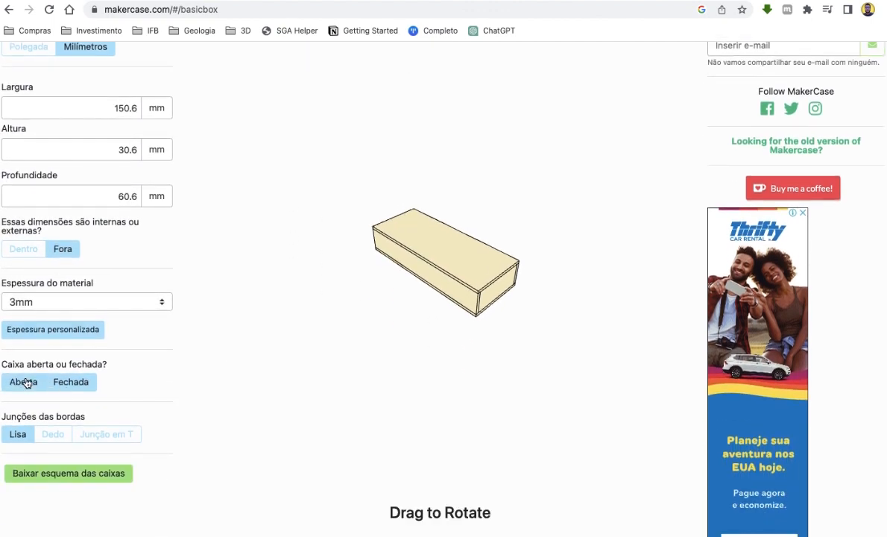
left_click(33, 381)
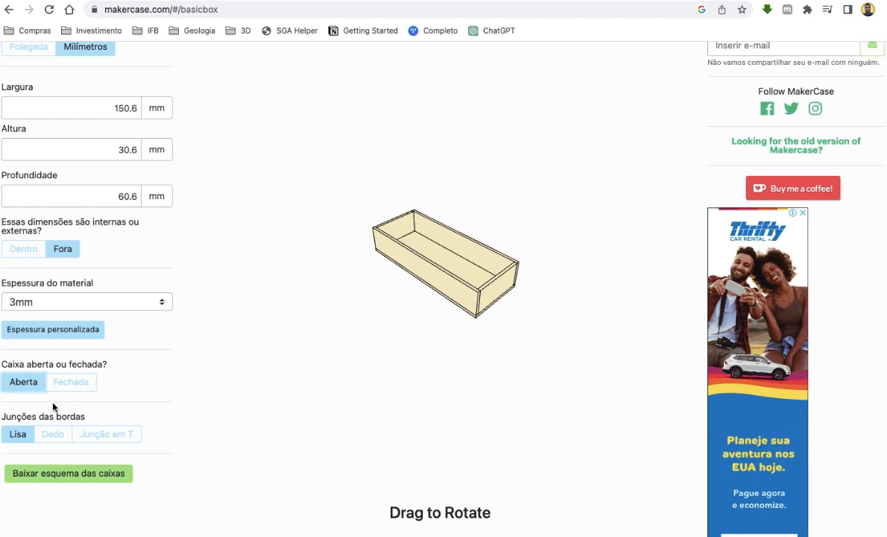
left_click(53, 434)
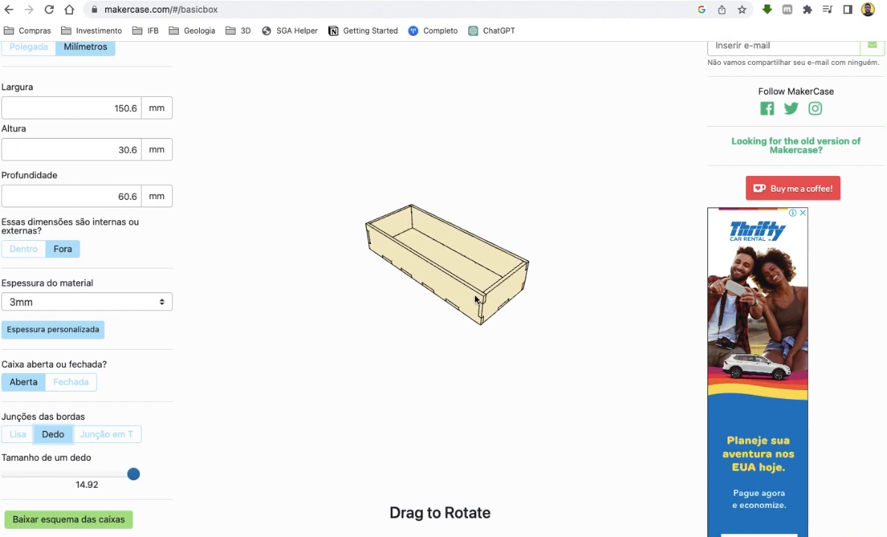
scroll(474, 299, "up", 5)
left_click_drag(134, 485, 110, 480)
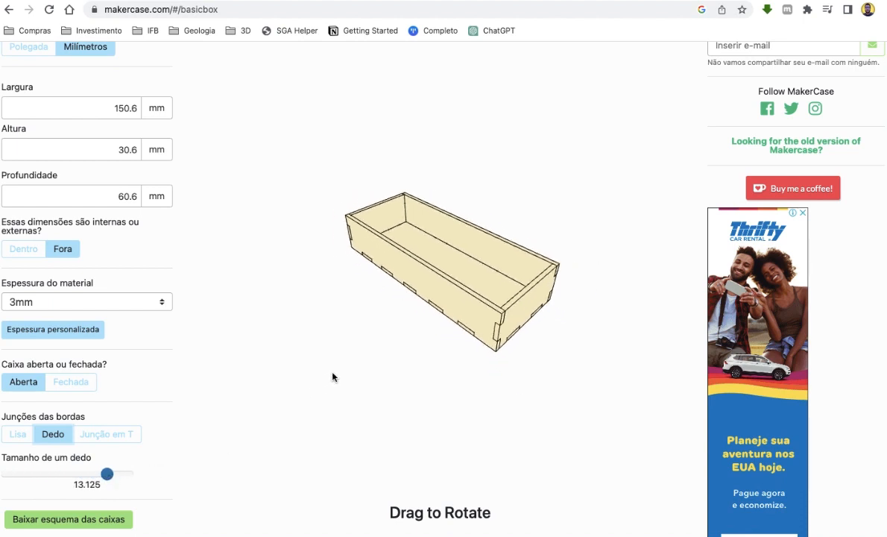
Inspect the box from several sides, then bring up its download options and disable the panel labels.
left_click_drag(512, 335, 452, 141)
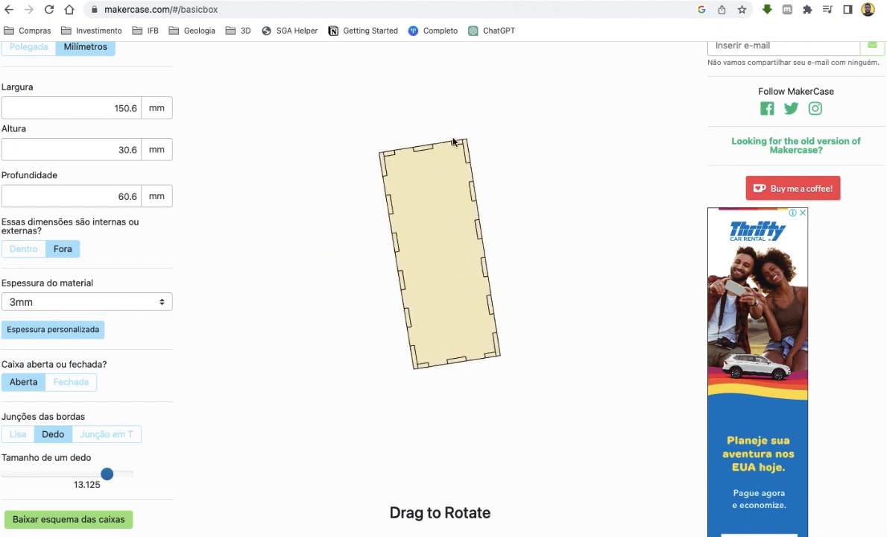
left_click_drag(525, 362, 458, 225)
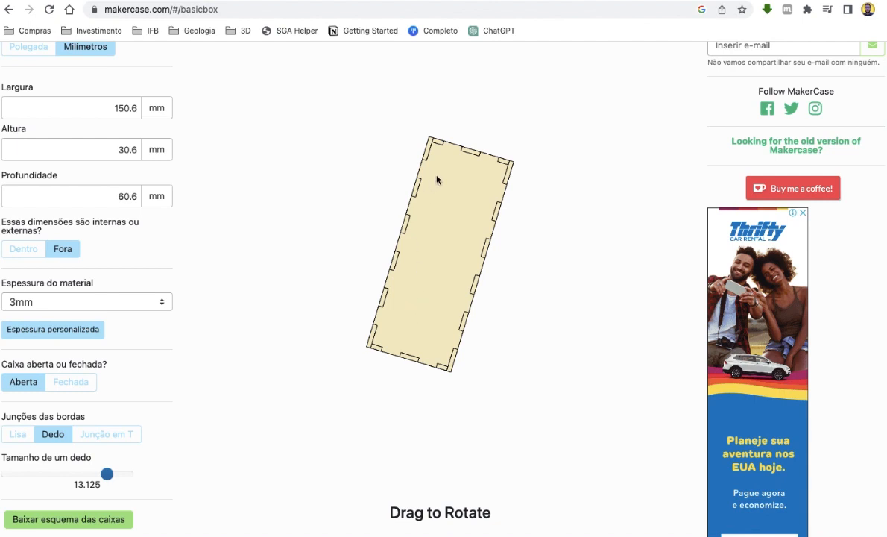
left_click_drag(475, 317, 364, 300)
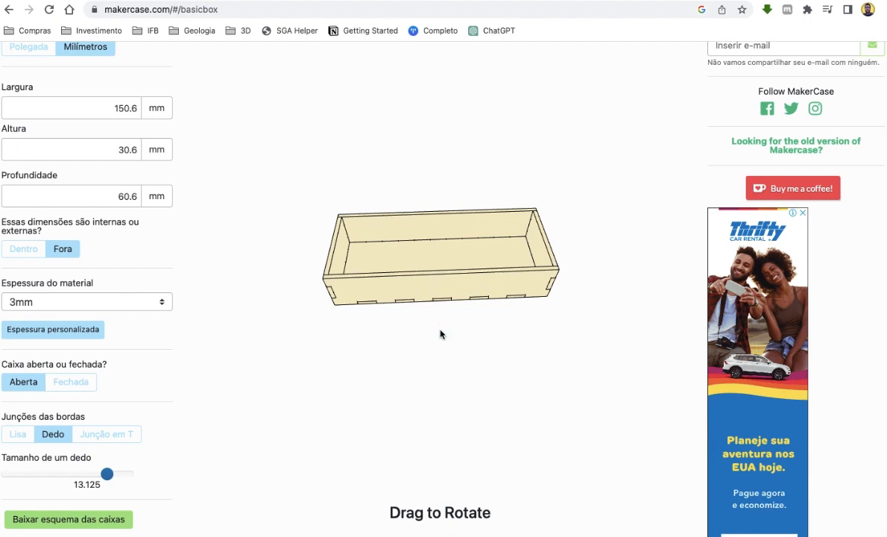
left_click_drag(439, 334, 443, 275)
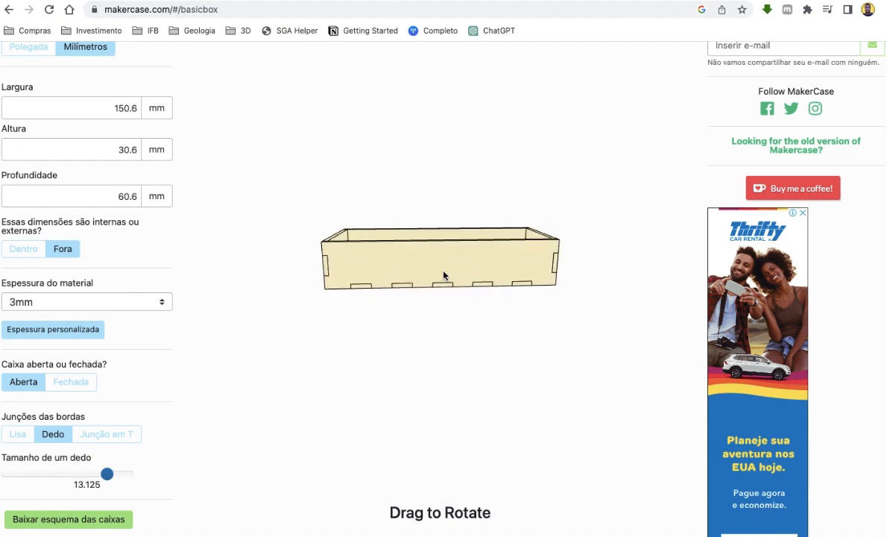
left_click(97, 522)
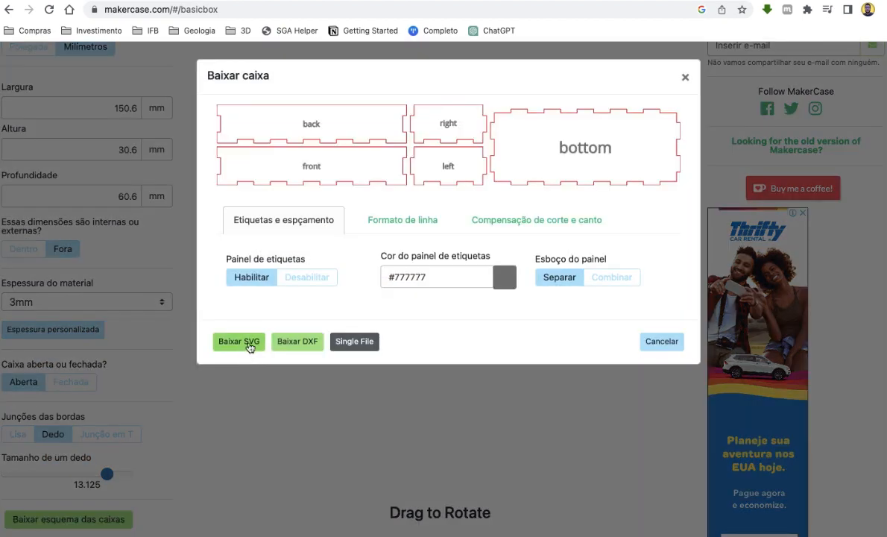
left_click(304, 275)
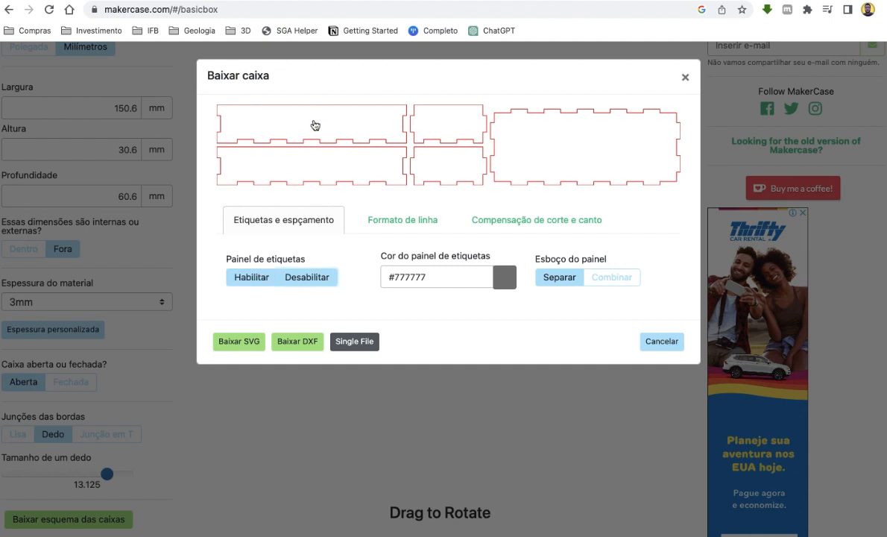
left_click(269, 287)
left_click(295, 285)
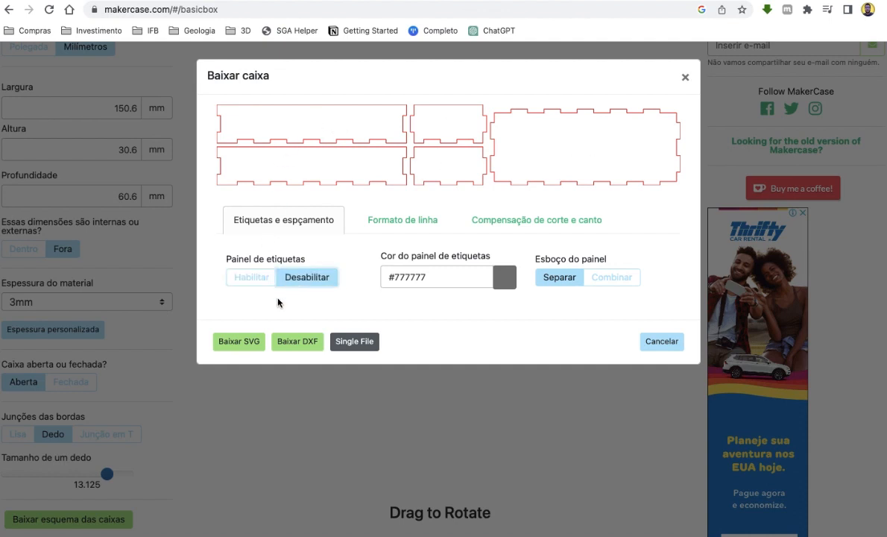
Download the box plan as an SVG, save it as box (6) in Downloads, and return to LightBurn.
left_click(253, 345)
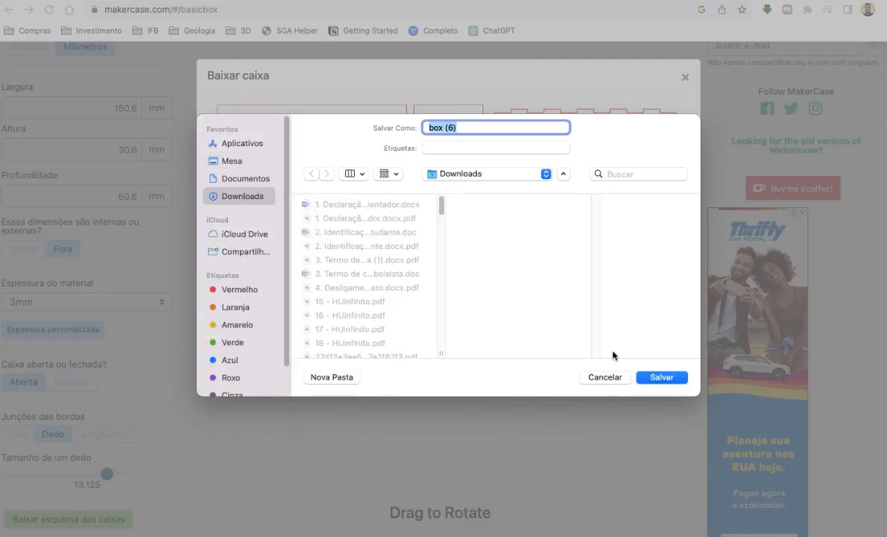
left_click(659, 376)
key("ctrl+Left")
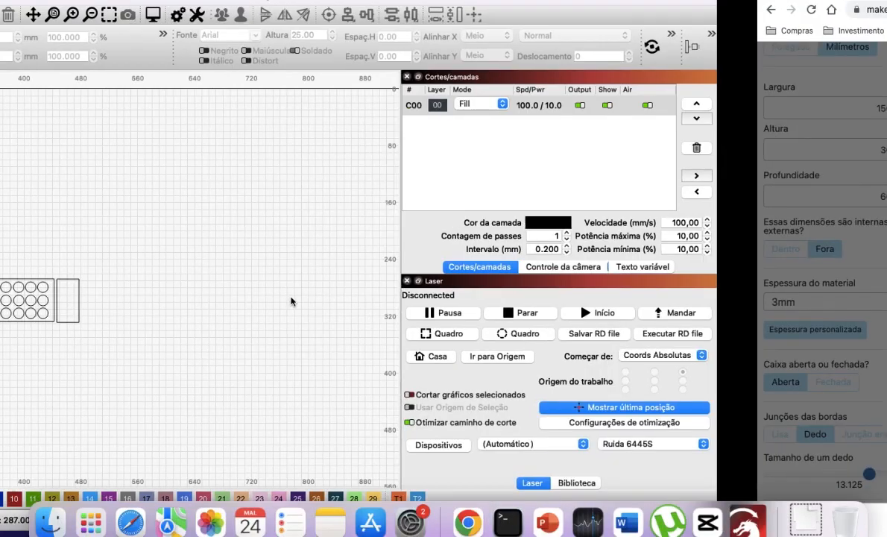
Delete the existing circle panel layout, then import box (6).svg from Downloads and move it to the middle of the workspace.
left_click_drag(278, 340, 99, 259)
key("Delete")
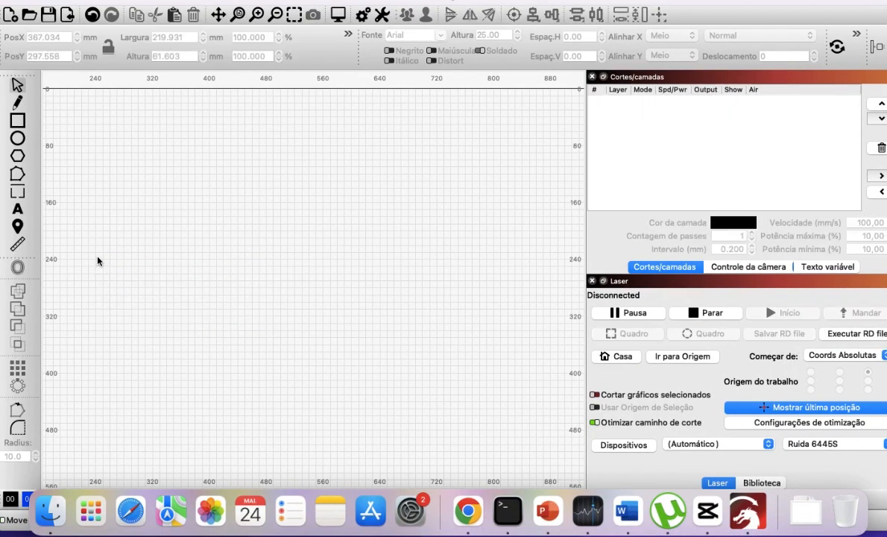
left_click(52, 509)
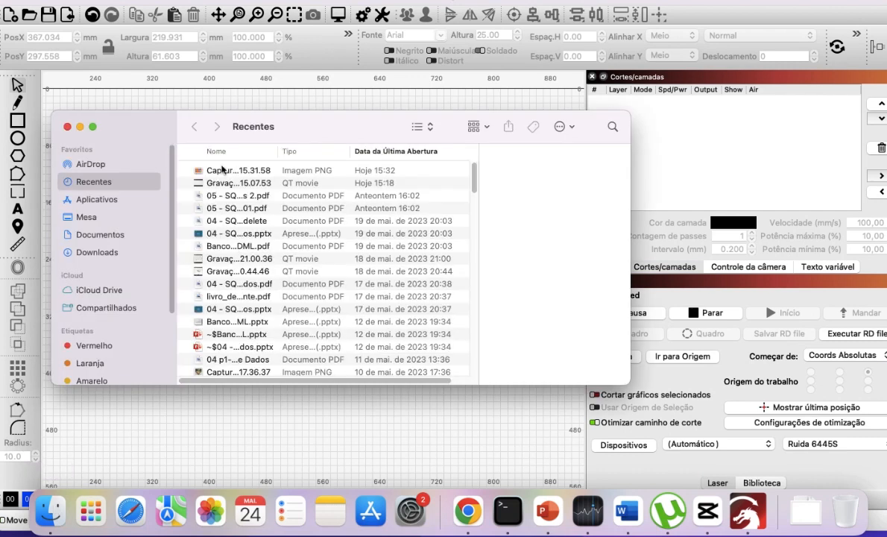
left_click(90, 252)
left_click_drag(211, 170, 210, 421)
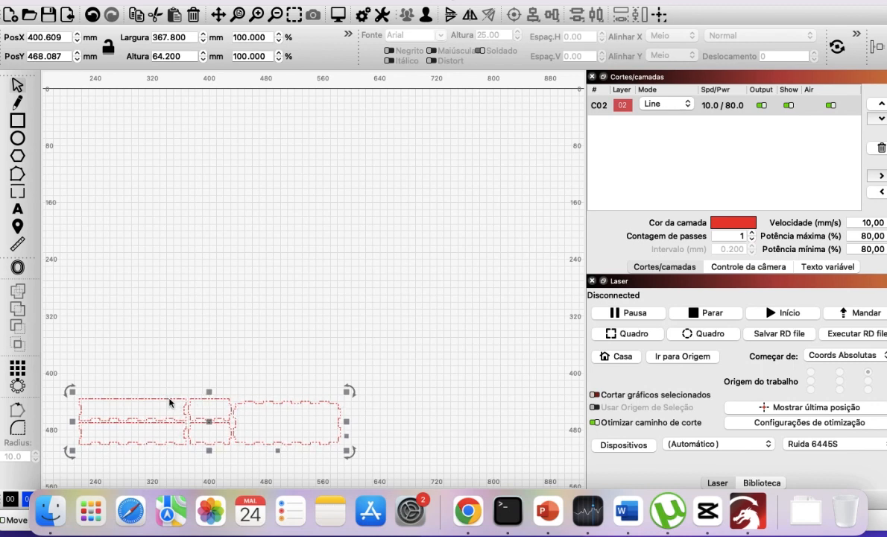
left_click_drag(173, 398, 198, 277)
left_click(242, 374)
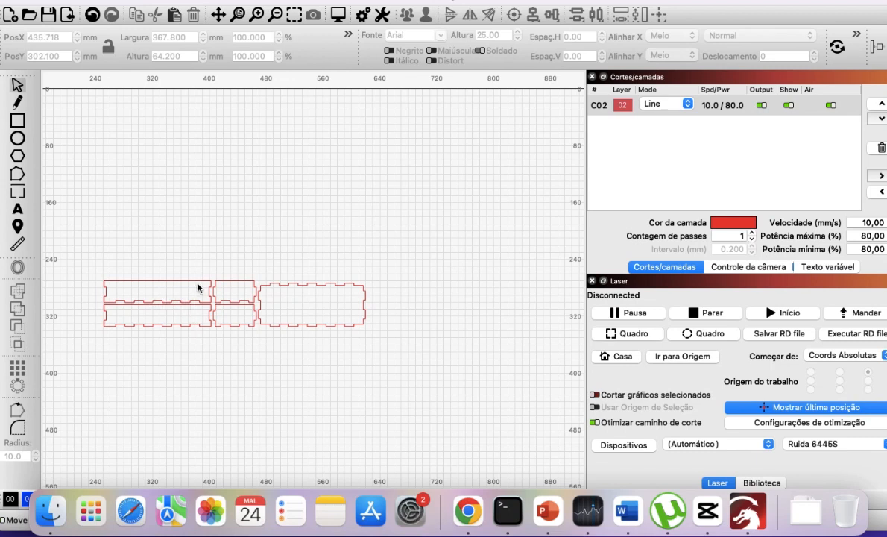
Ungroup the imported box drawing into separate panels.
right_click(198, 281)
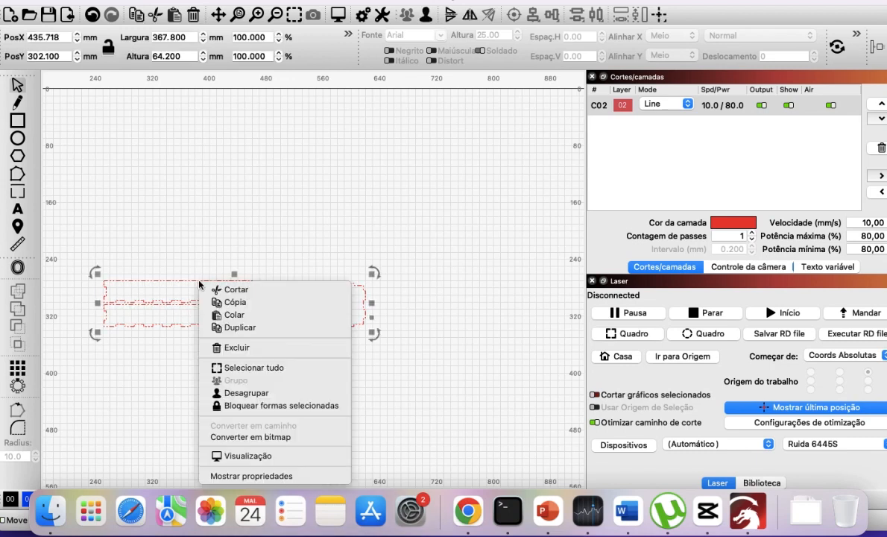
left_click(234, 394)
left_click(198, 382)
Try deleting the lower long side panel of the box, then undo the deletion.
left_click(184, 303)
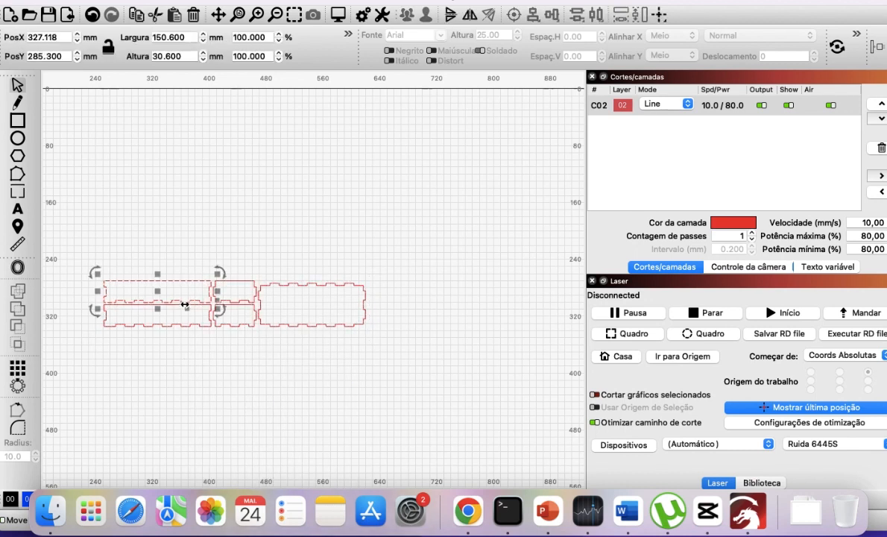
left_click(181, 305)
left_click(176, 324)
key("Delete")
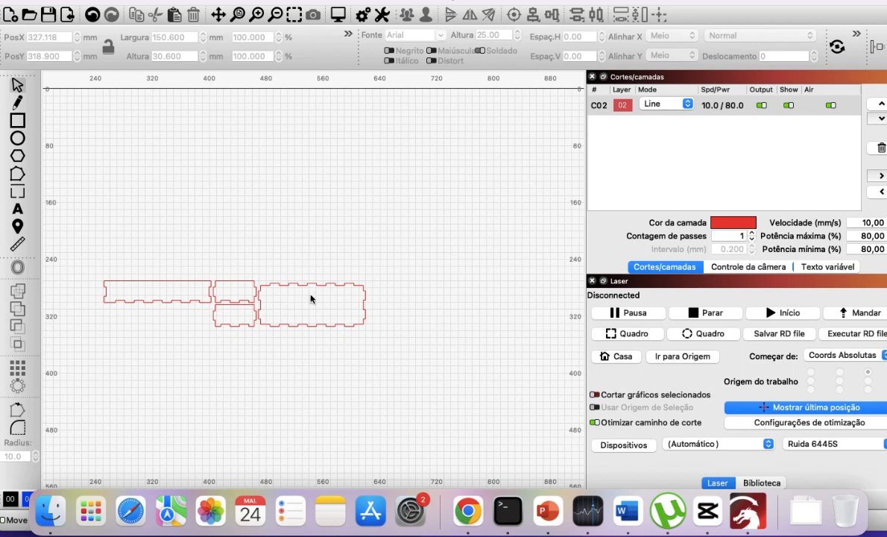
key("ctrl+z")
left_click(279, 347)
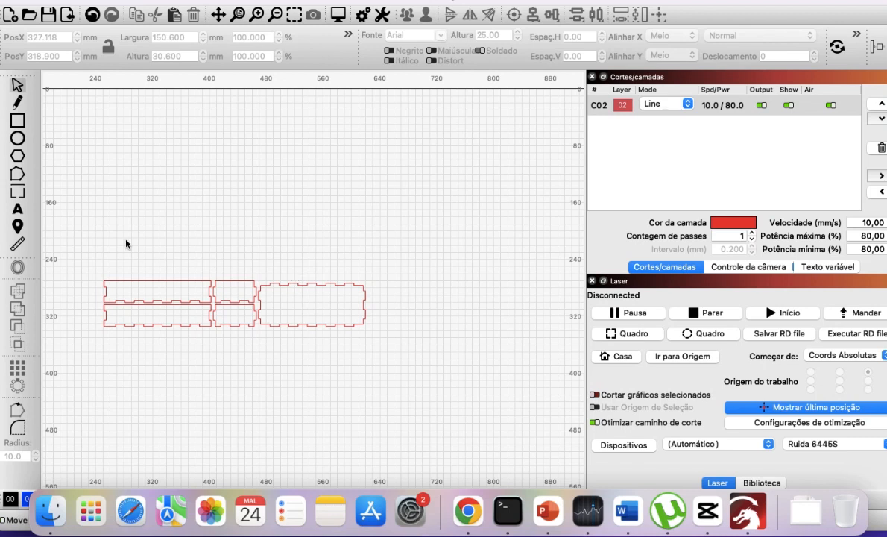
Draw a test ellipse about 22 × 20 mm above the box's base panel and delete it.
left_click(17, 138)
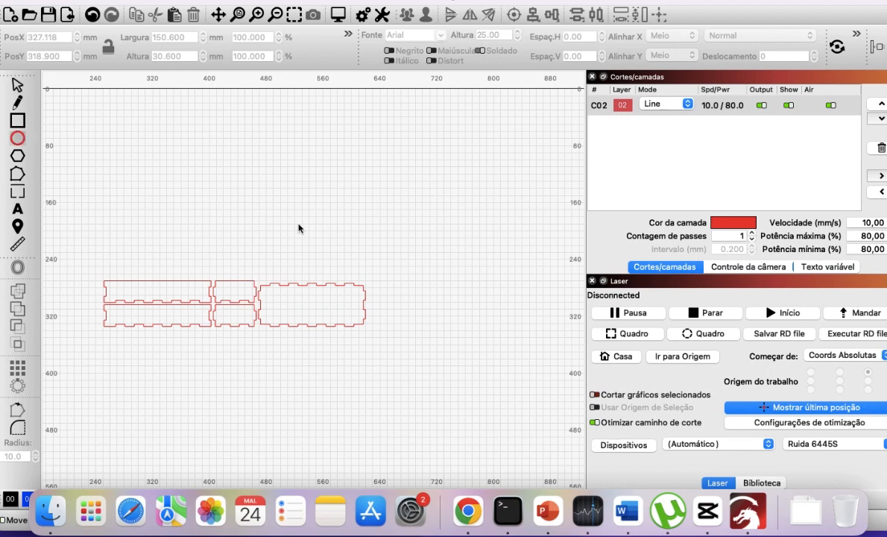
left_click_drag(298, 223, 314, 239)
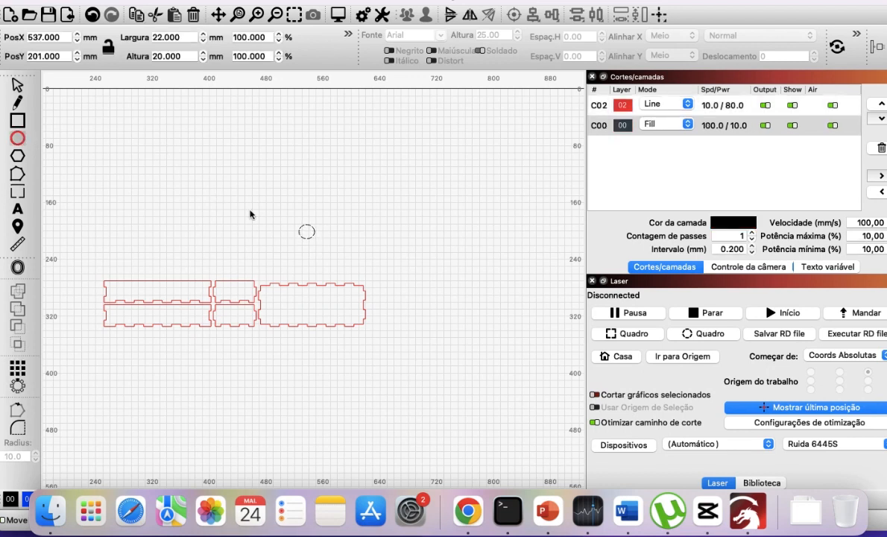
key("Delete")
Undo the recent edits back to the original circle panel with its two side rectangles.
key("super+a")
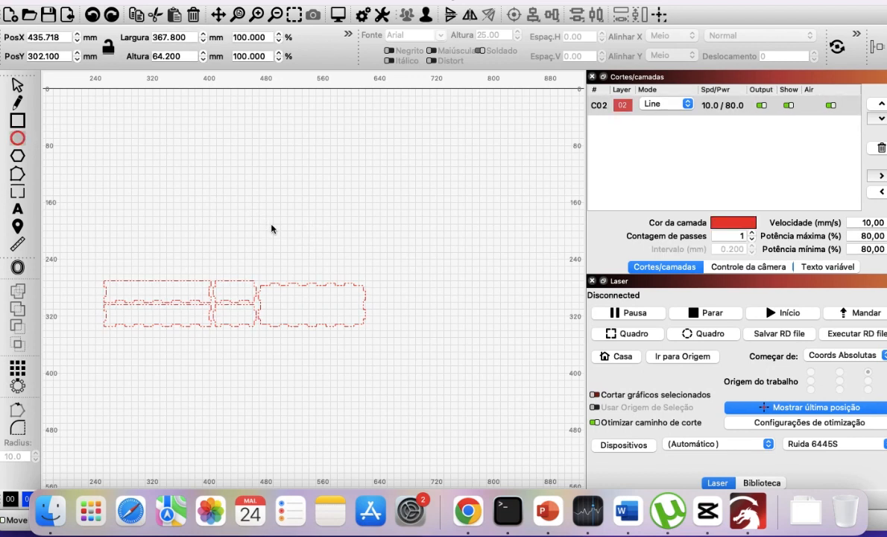
left_click(271, 231)
key("super+z")
key("super+z")
key("super+z")
key("super+z")
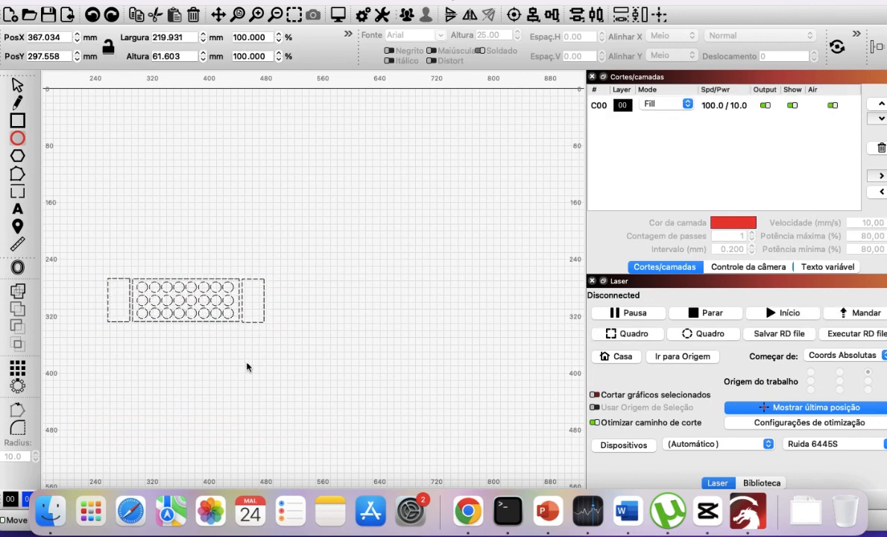
Import box (6).svg from the Downloads folder, placing it below the circle panel layout.
key("super+v")
key("super+z")
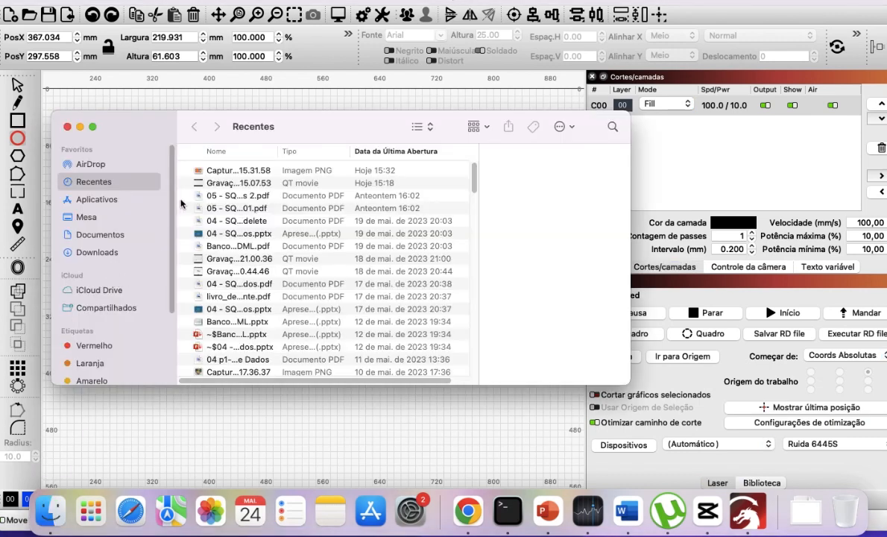
left_click(97, 252)
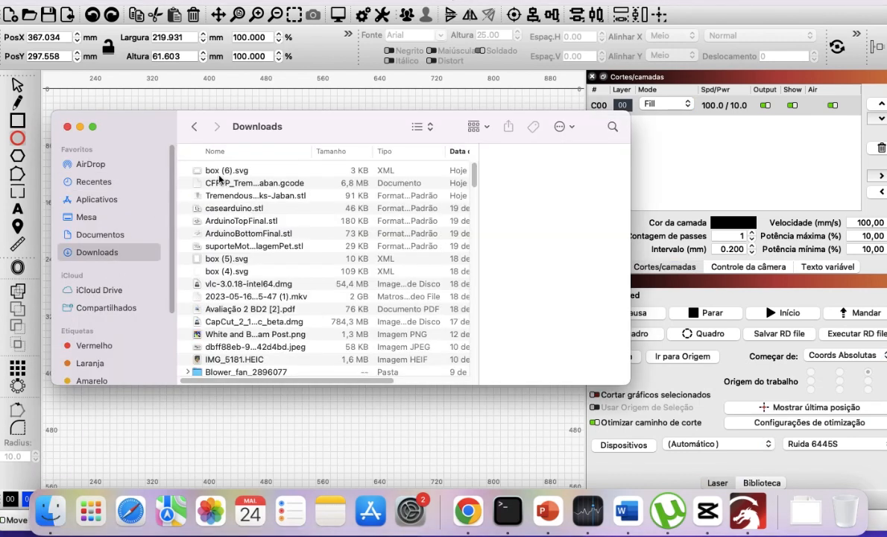
left_click_drag(224, 170, 199, 410)
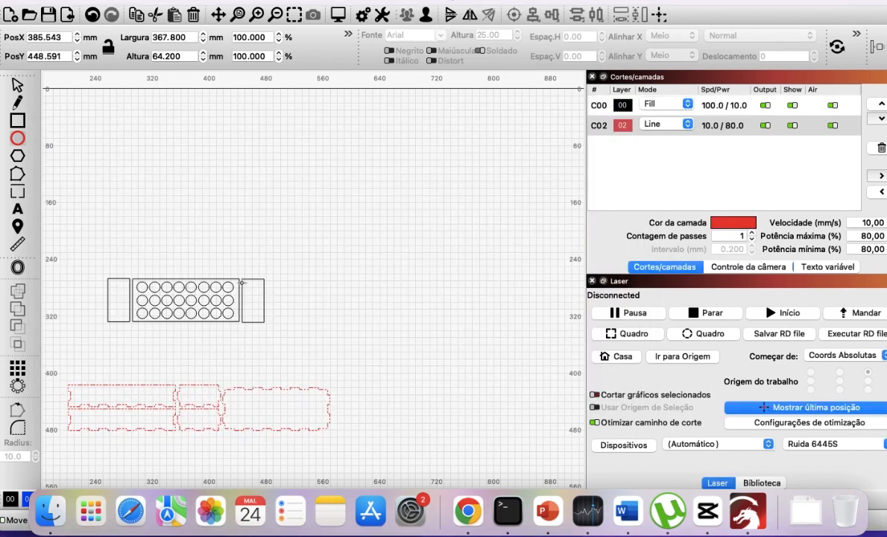
Delete the rectangular outline around the circles and the rectangles on either side, keeping only the circles.
left_click(18, 84)
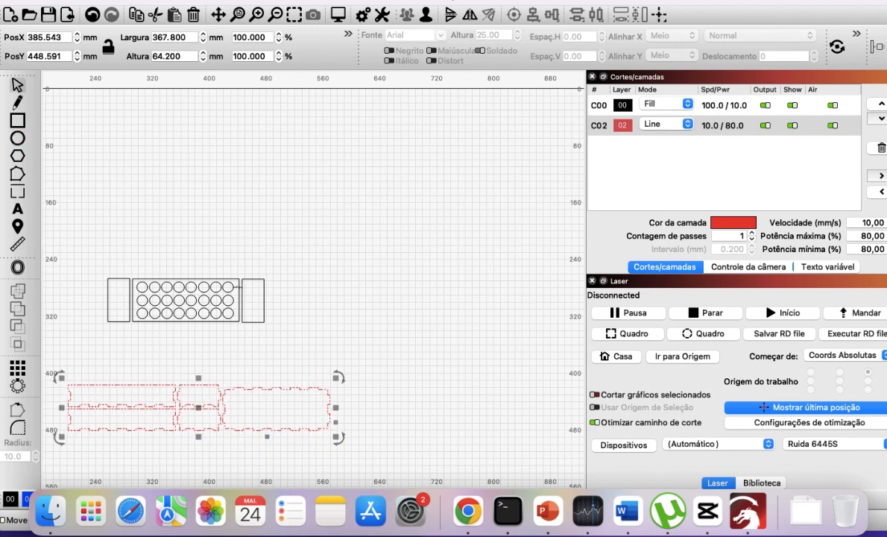
left_click(239, 289)
key("Delete")
left_click(241, 293)
key("Delete")
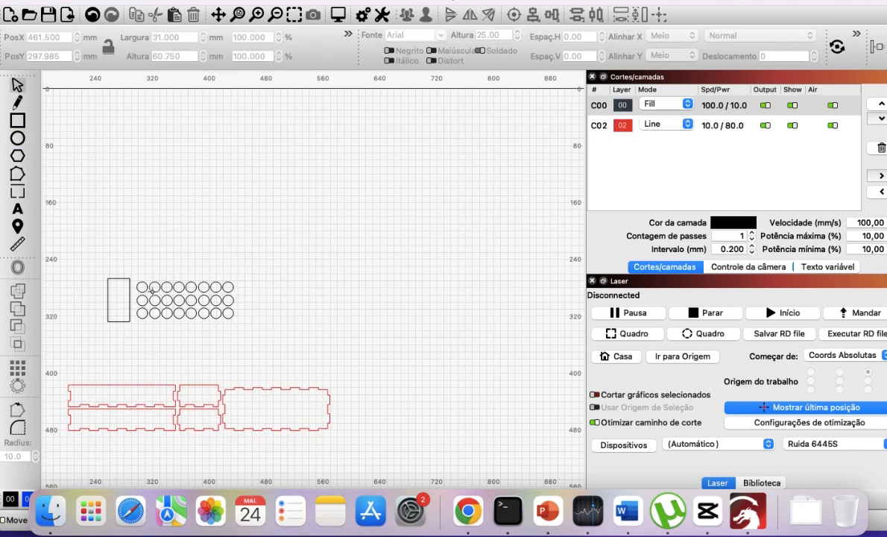
left_click(132, 289)
key("Delete")
Group all the circles and move the group onto the box's large base panel.
left_click_drag(120, 252, 229, 319)
right_click(228, 318)
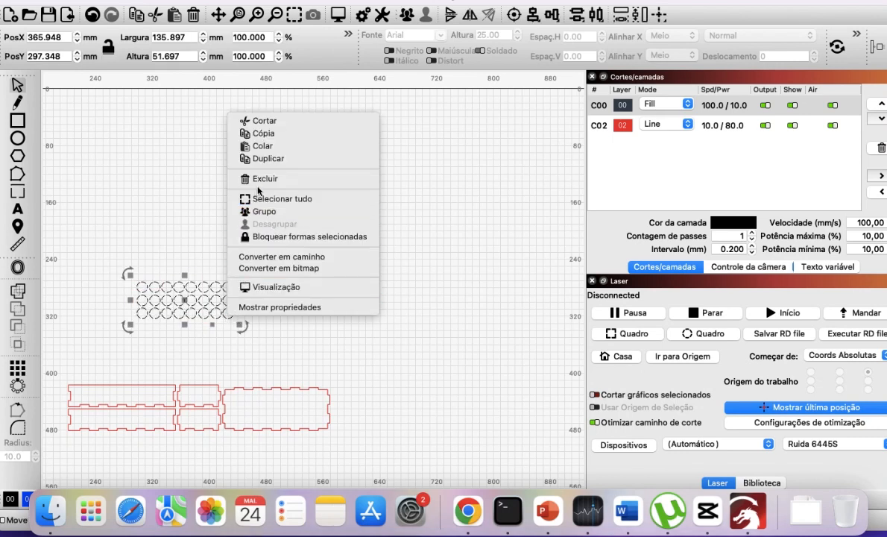
left_click(265, 212)
left_click_drag(232, 307, 323, 412)
Scale the circle group down to about 124 × 47 mm and position it inside the finger-jointed base panel.
scroll(323, 414, "down", 1)
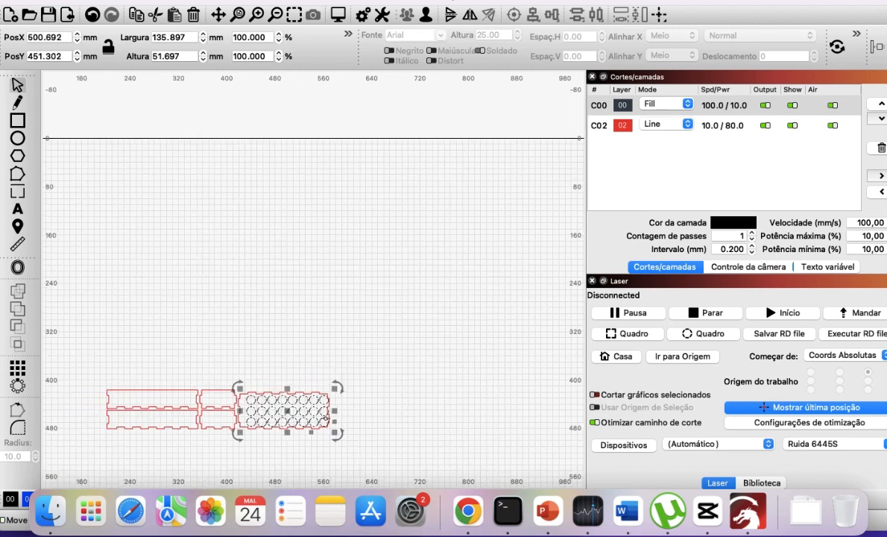
scroll(293, 442, "up", 3)
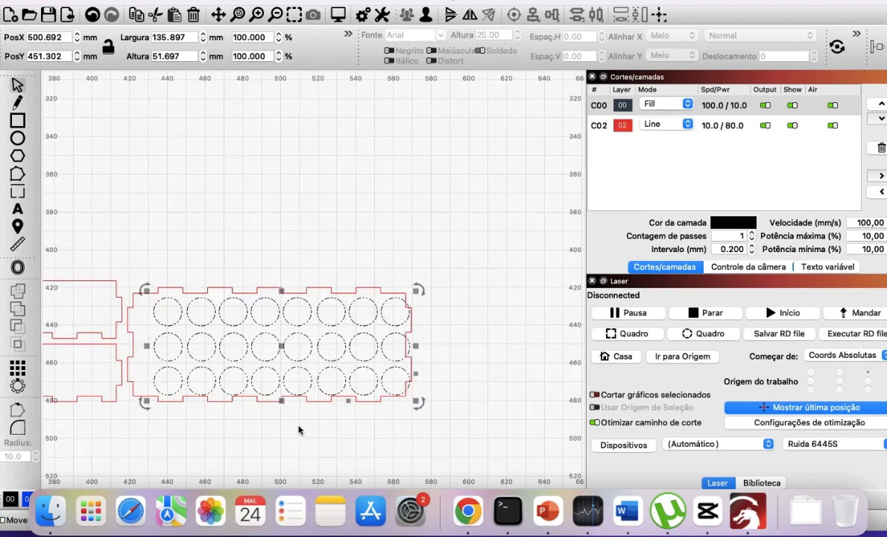
left_click_drag(434, 397, 356, 385)
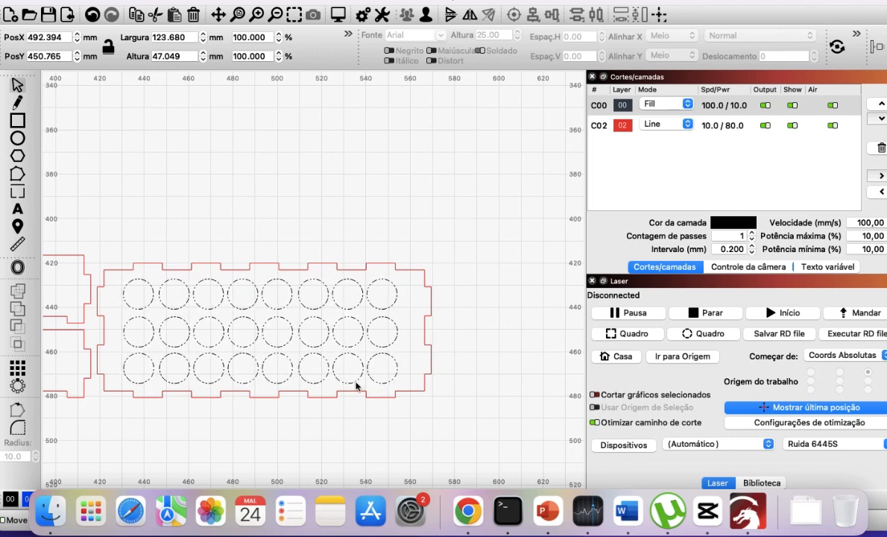
left_click(453, 381)
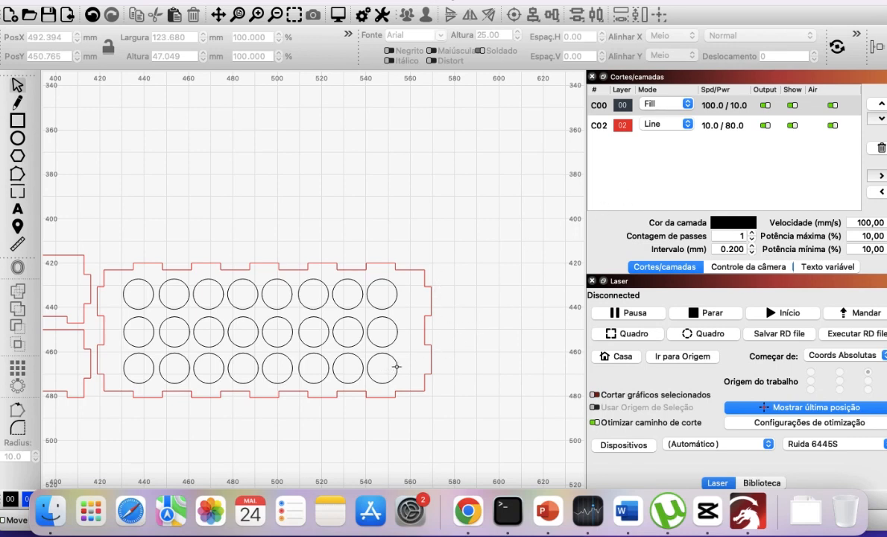
Assign the circle group to the red layer 02 used by the box outlines.
left_click(396, 366)
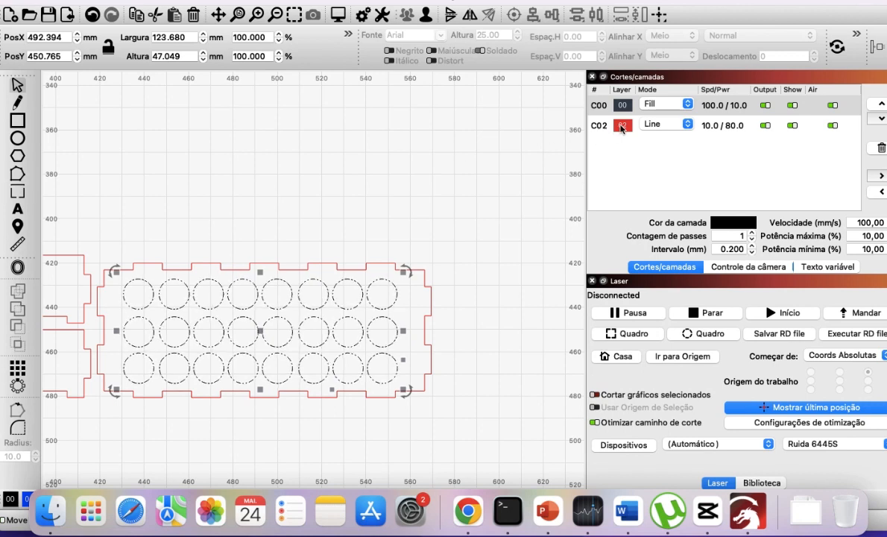
left_click(621, 127)
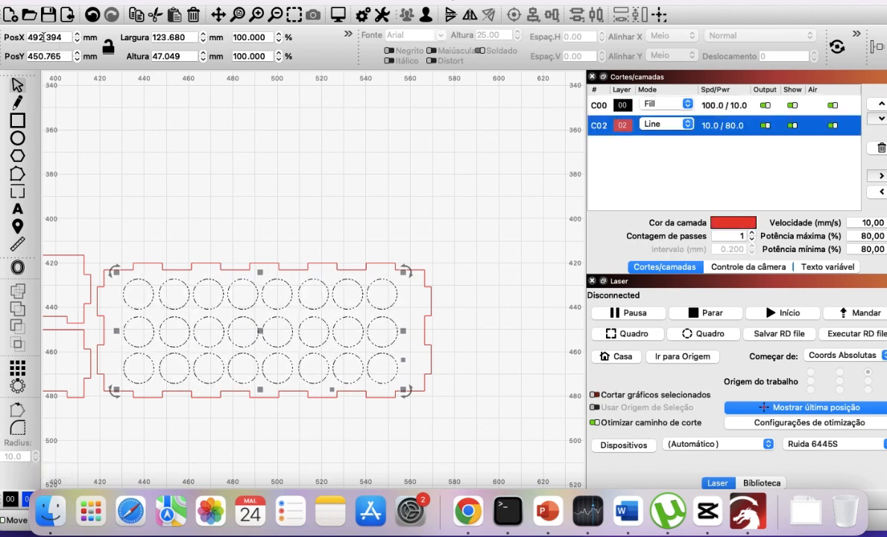
left_click(32, 1)
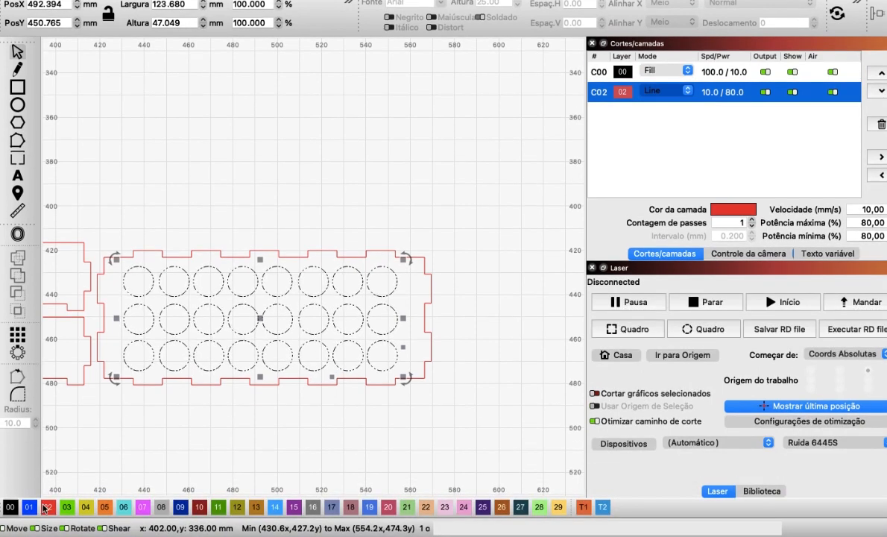
left_click(44, 508)
left_click(224, 384)
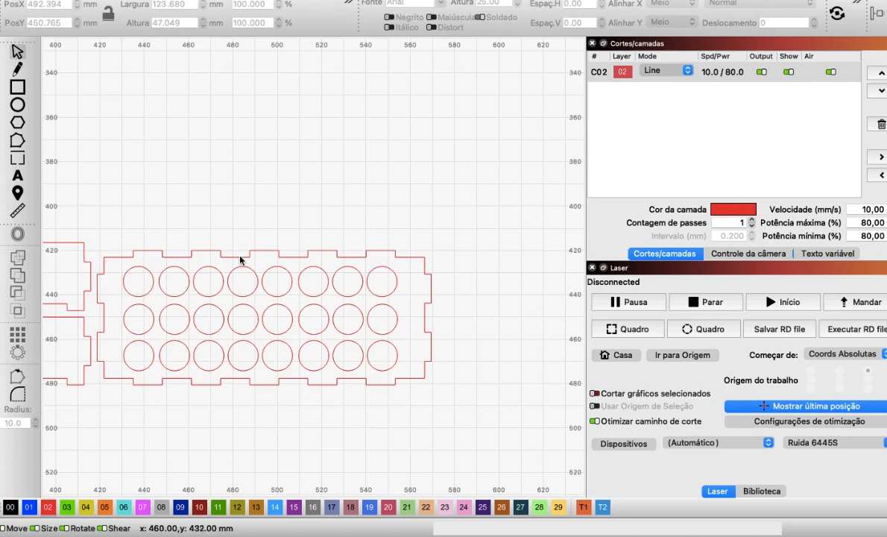
Review the speed, maximum and minimum power, and number of passes in layer C02's cut settings, then close the settings.
double_click(706, 75)
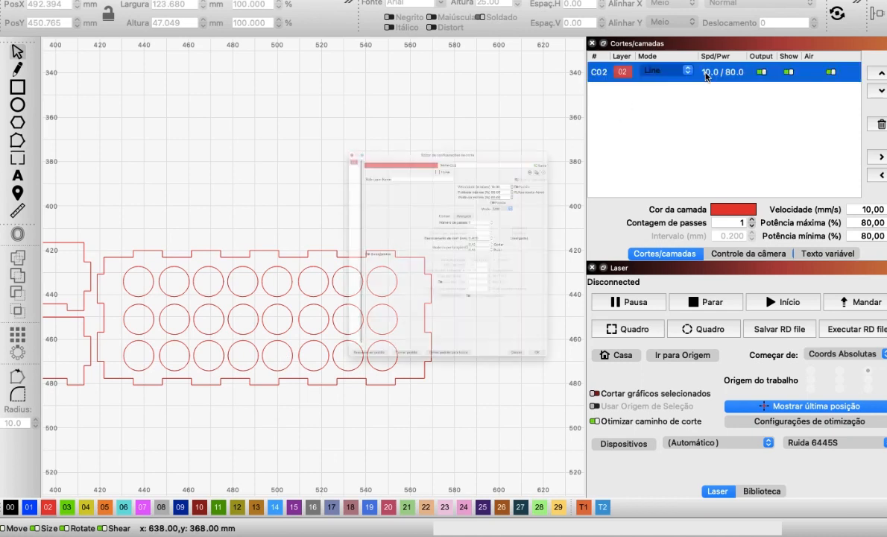
left_click(559, 85)
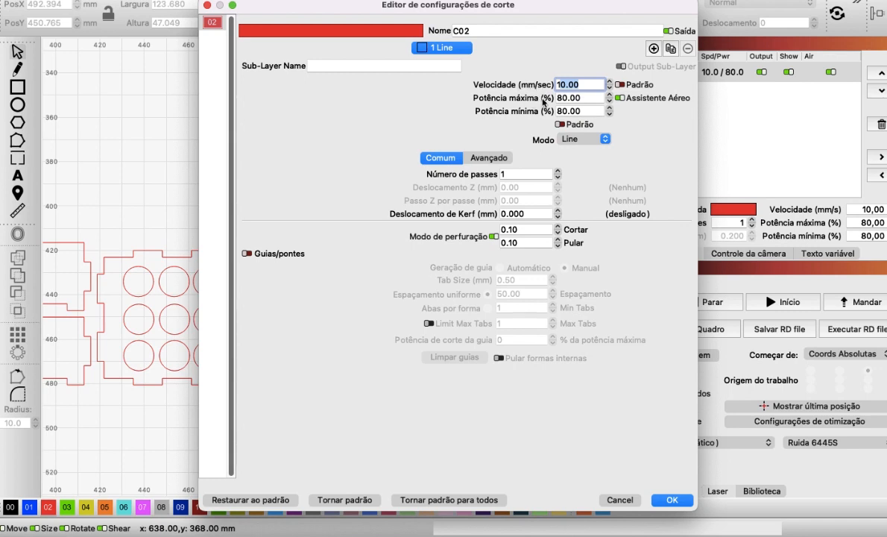
left_click(560, 99)
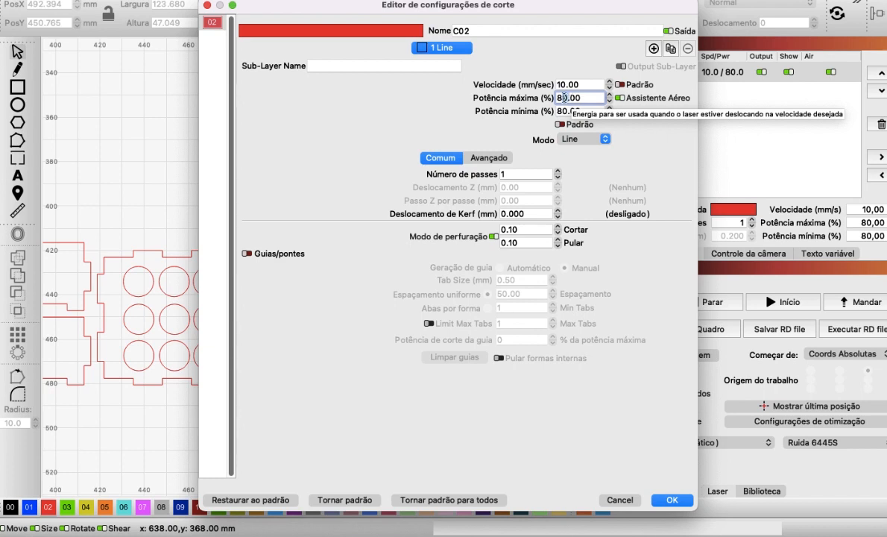
left_click(562, 84)
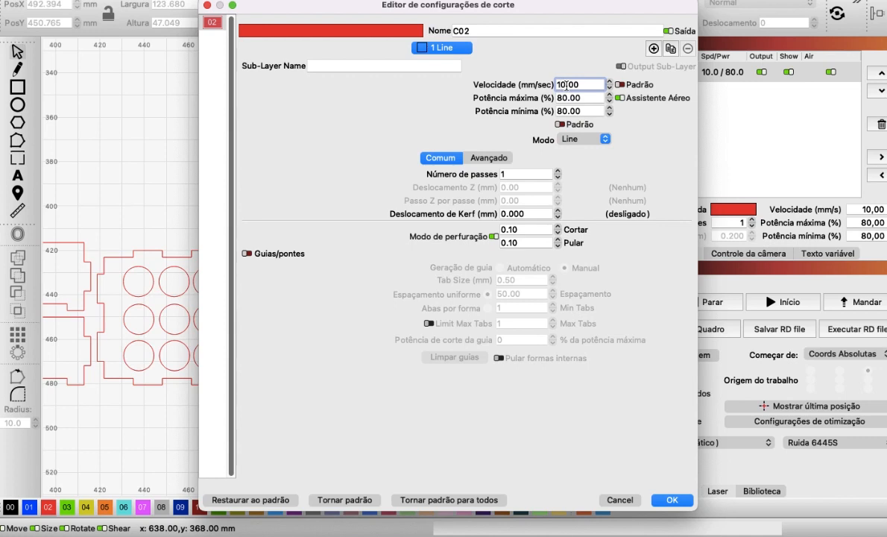
left_click(558, 171)
left_click(558, 170)
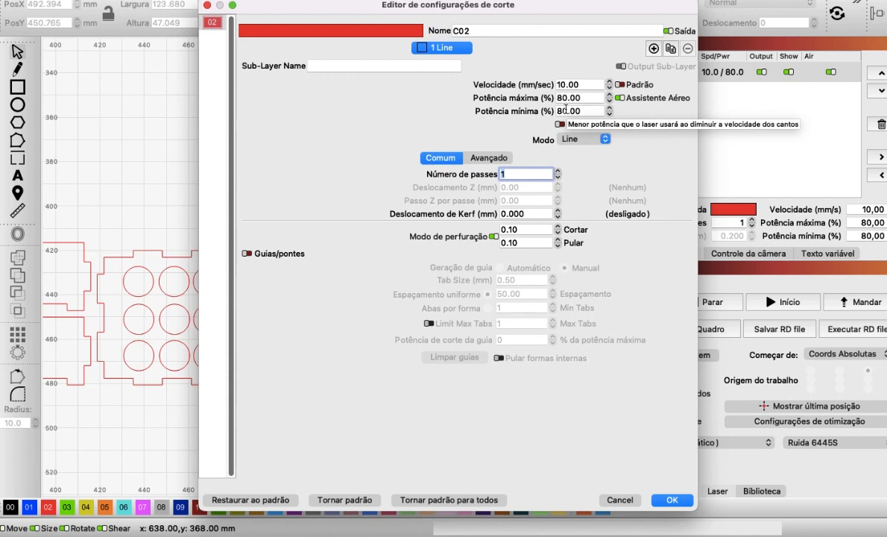
left_click(668, 502)
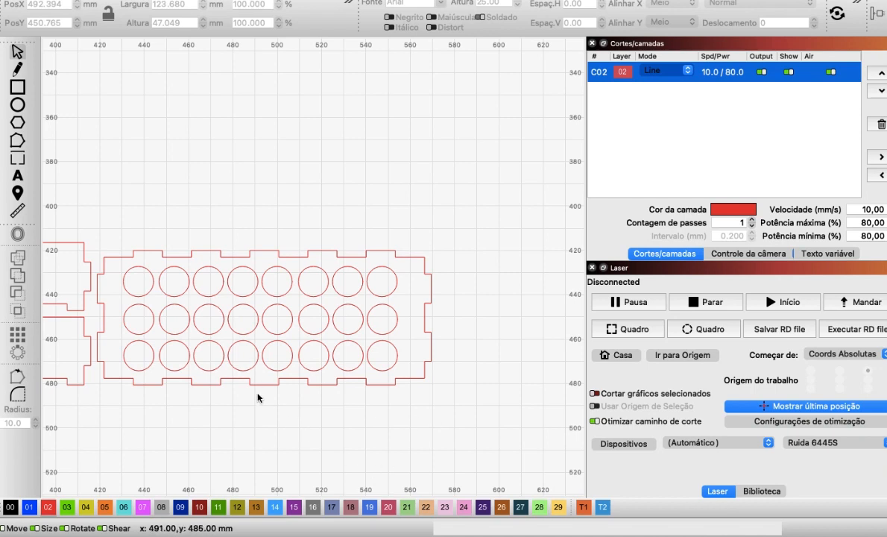
scroll(257, 398, "up", 1)
scroll(257, 397, "up", 1)
scroll(257, 398, "up", 1)
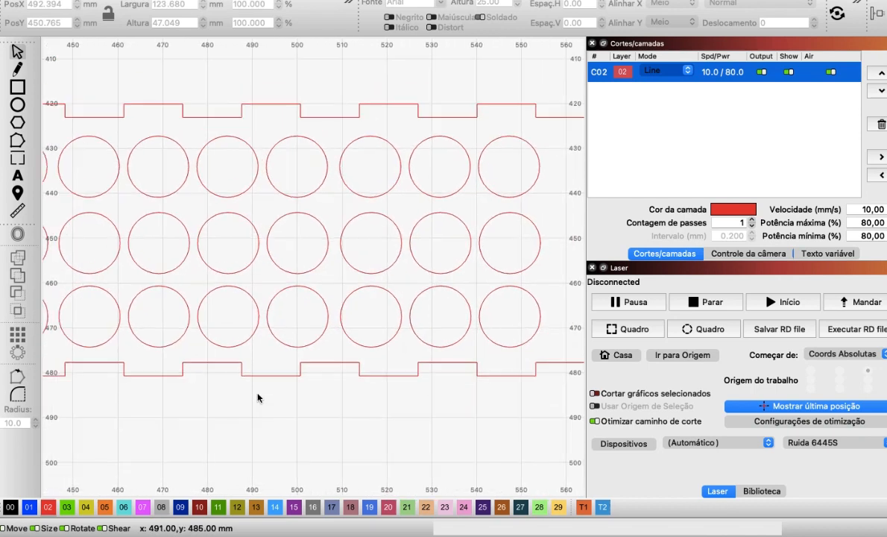
Add the text "Suporte", scale it to about 43 × 12 mm and place it inside the upper small side panel.
scroll(257, 398, "down", 3)
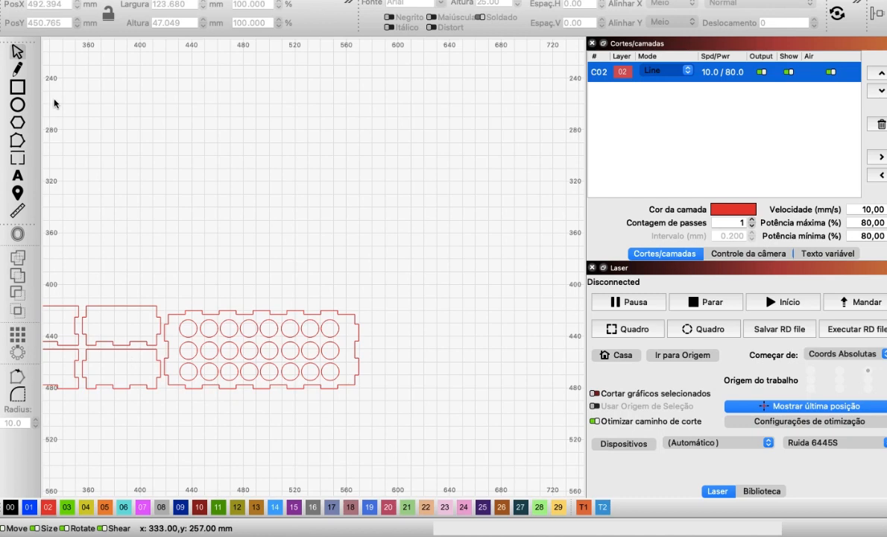
left_click(17, 175)
left_click(127, 182)
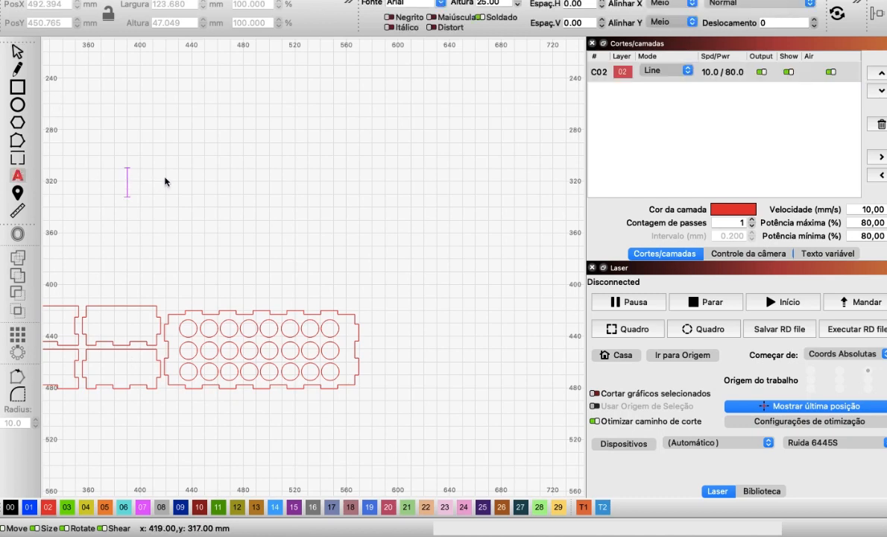
type("Suporte")
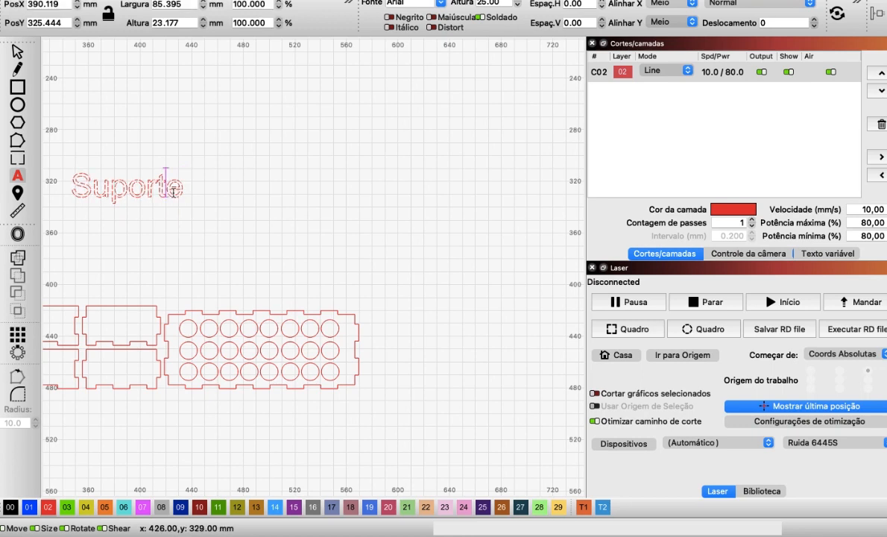
key("Escape")
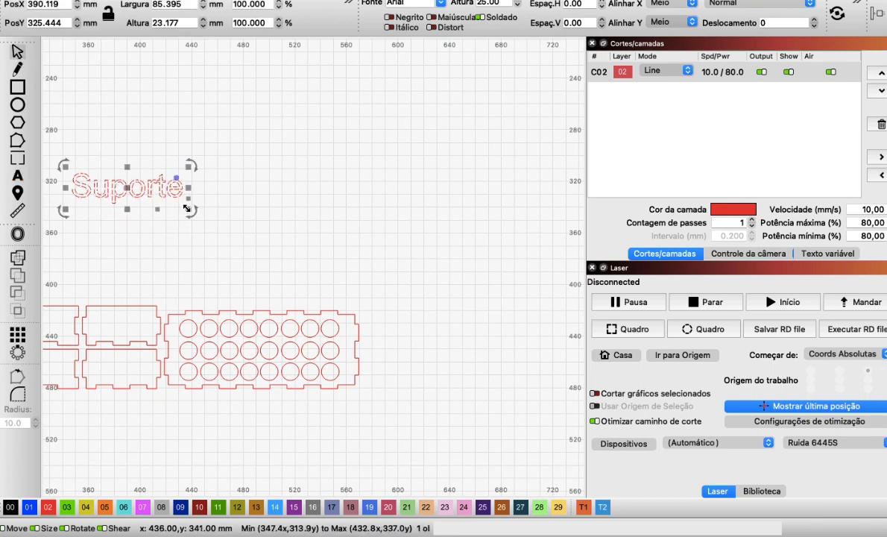
left_click_drag(188, 209, 131, 325)
left_click(178, 270)
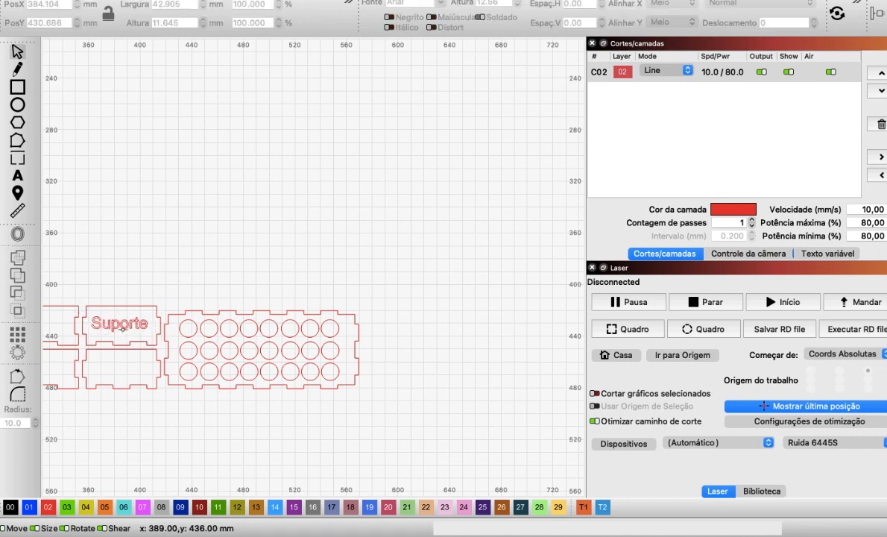
Assign the "Suporte" text to the black layer 00.
left_click(119, 325)
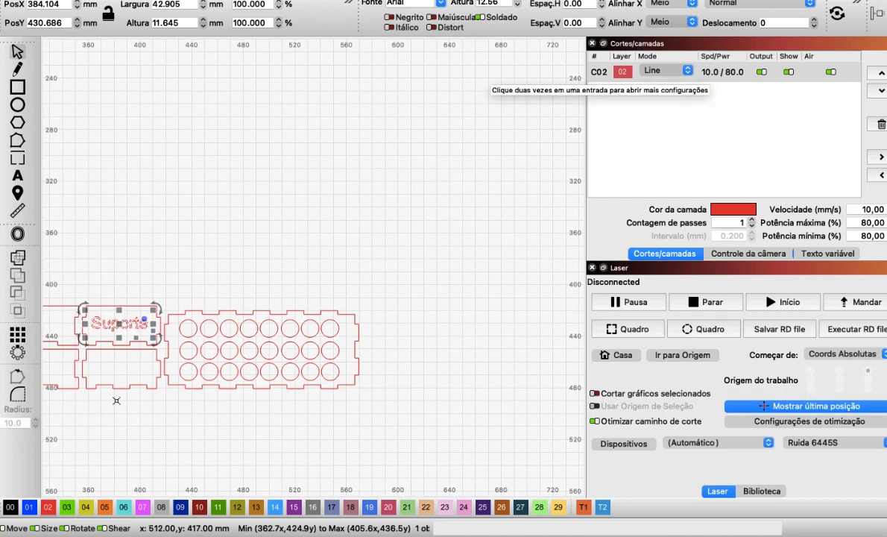
left_click(11, 508)
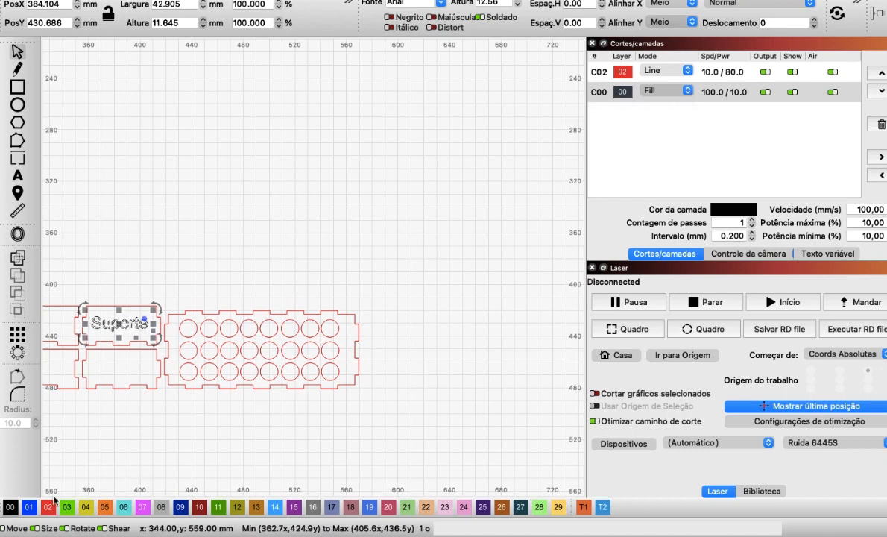
left_click(23, 509)
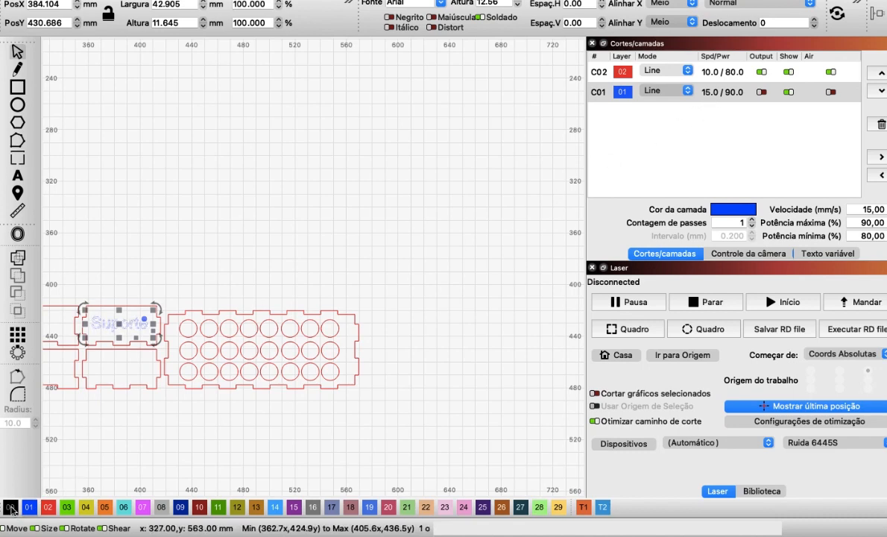
key("ctrl+z")
Review the line interval, speed and maximum power in layer C00's fill settings, then close the settings.
double_click(711, 93)
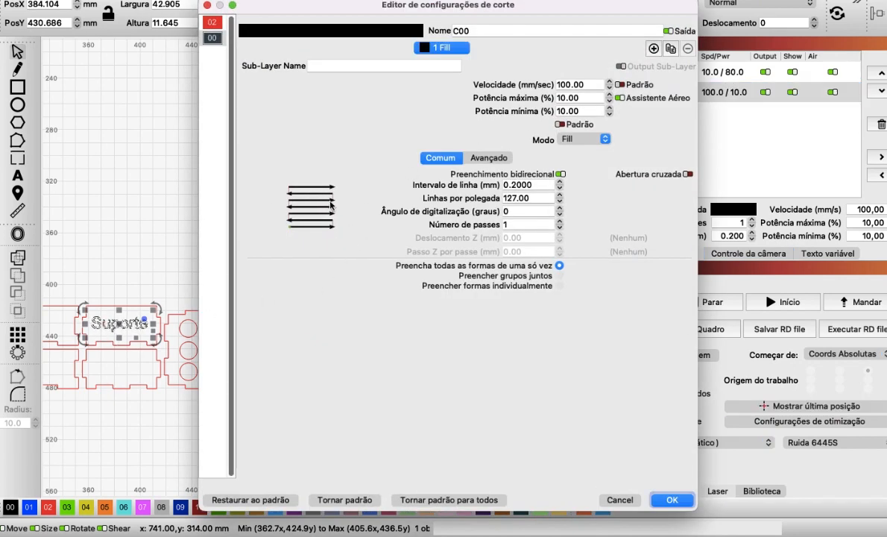
left_click(515, 185)
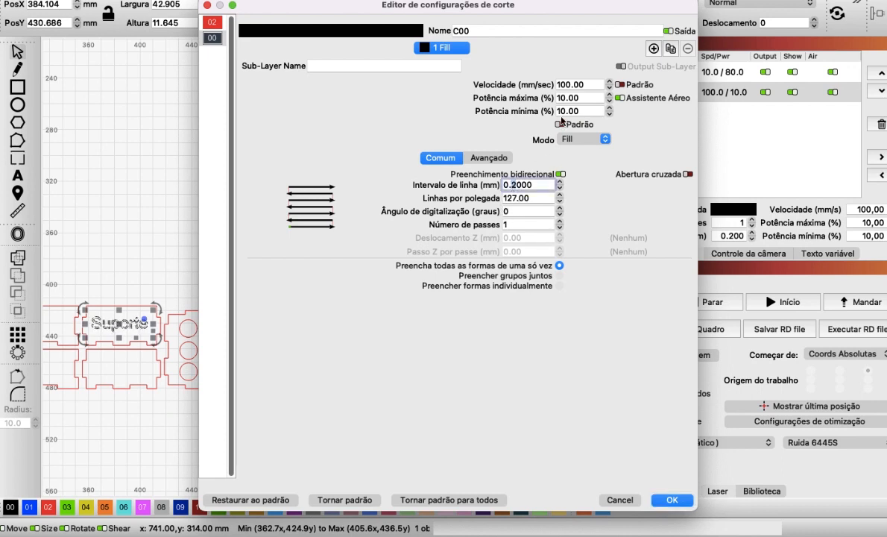
left_click(564, 84)
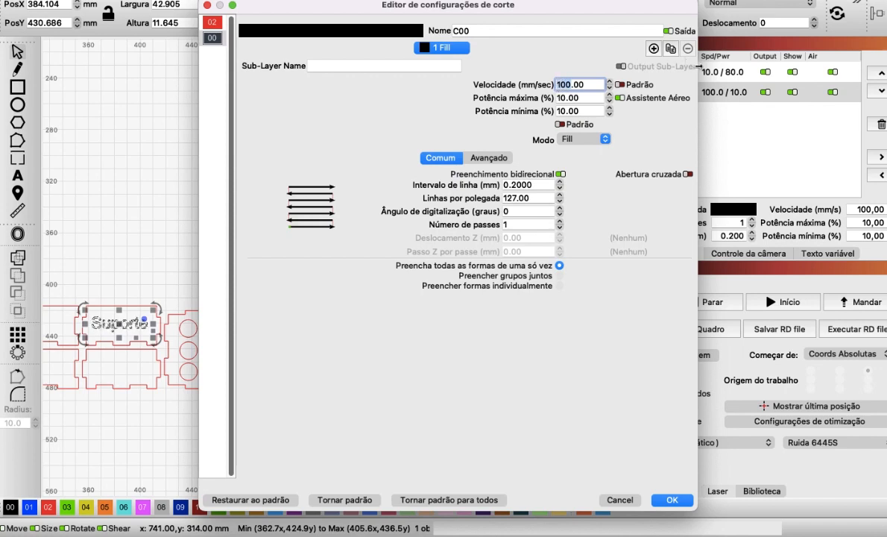
left_click(559, 98)
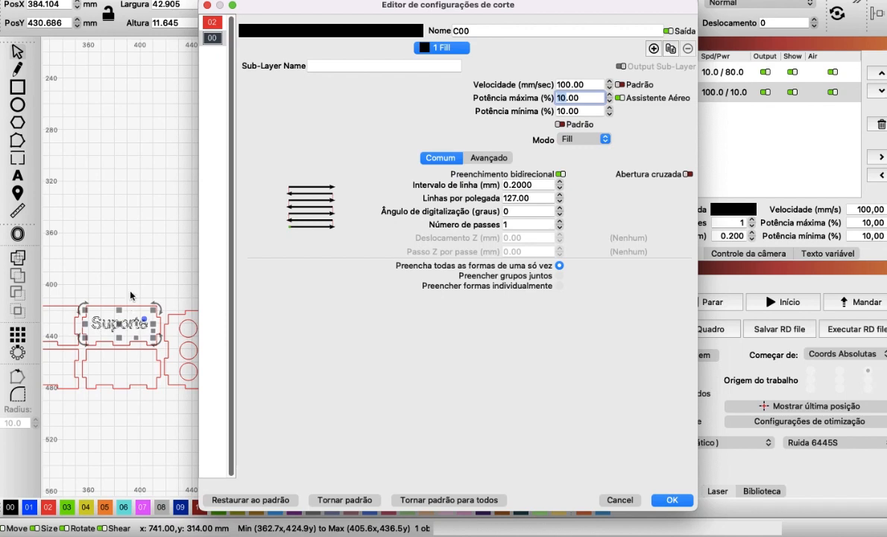
left_click(673, 498)
left_click(359, 441)
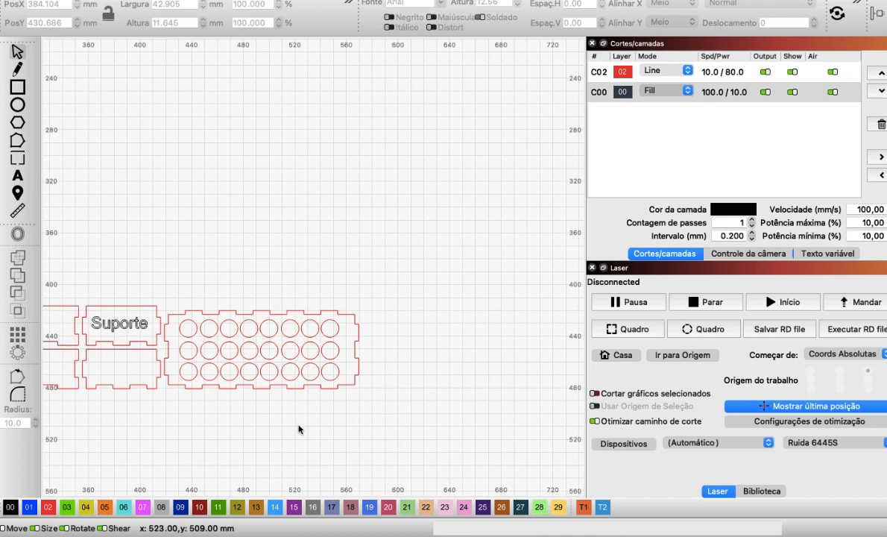
right_click(267, 425)
left_click(247, 429)
key("space")
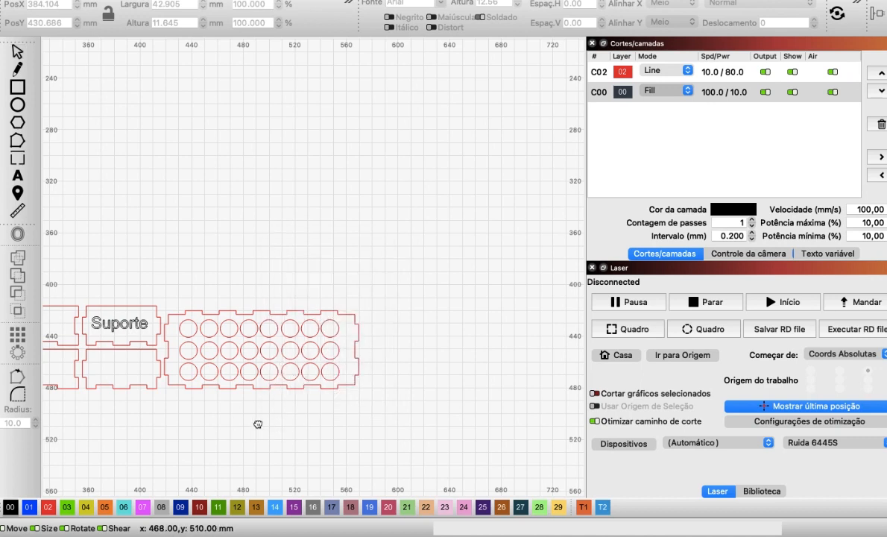
left_click_drag(203, 423, 397, 412)
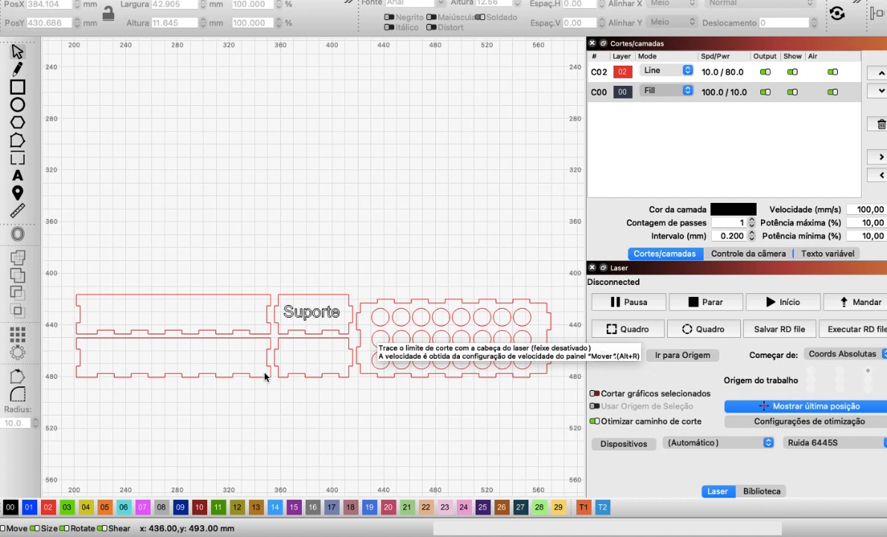
left_click(611, 336)
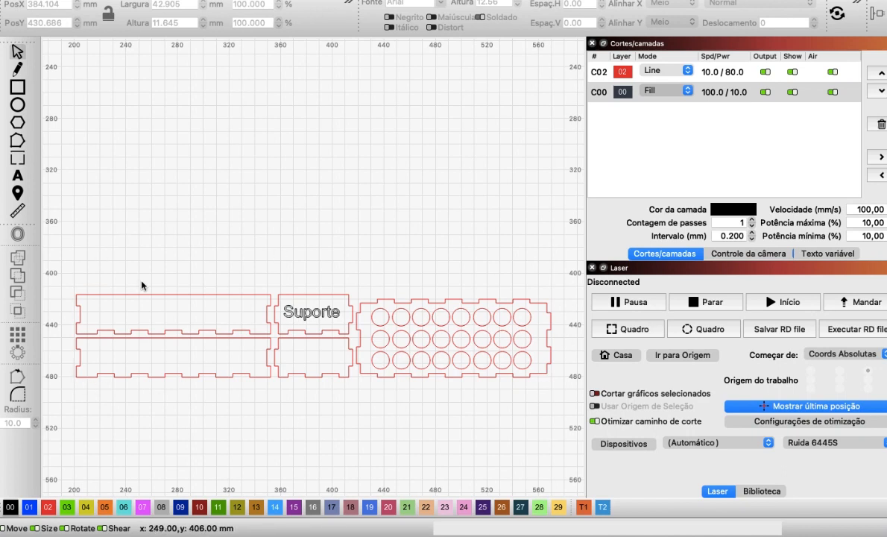
Move the entire box layout with its text and circles to about X 700, Y 582 mm on the laser bed.
scroll(142, 284, "down", 5)
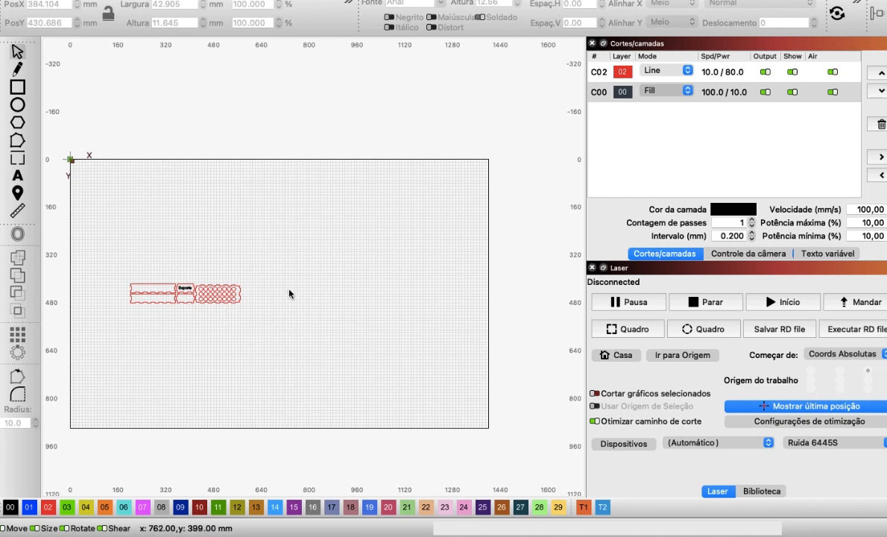
left_click_drag(252, 311, 100, 273)
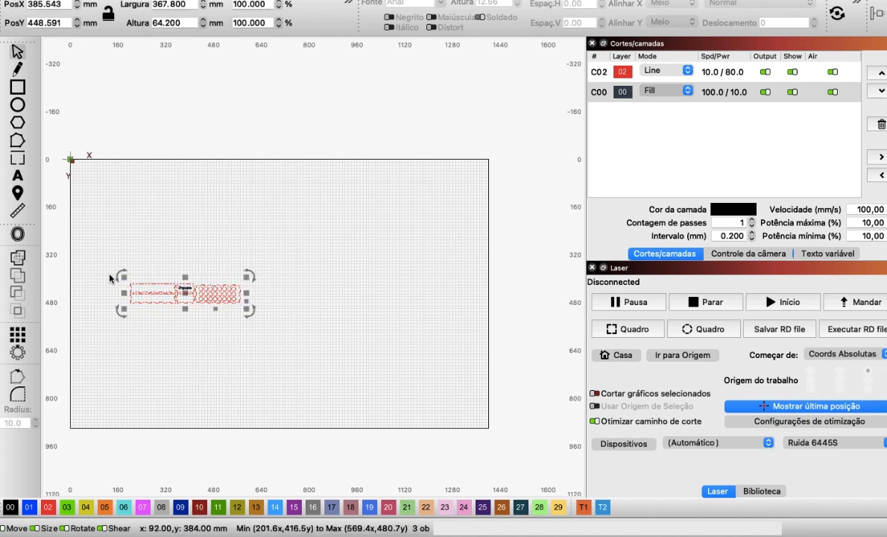
left_click_drag(184, 301, 277, 344)
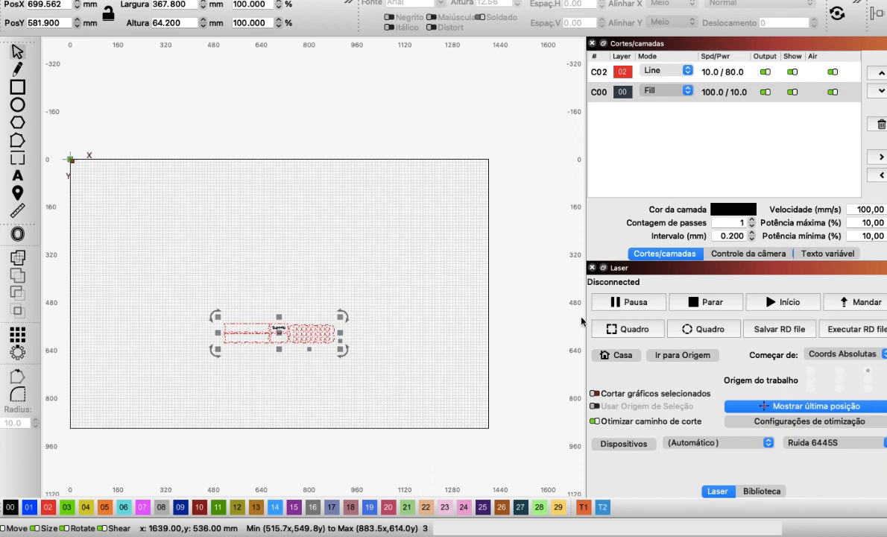
left_click(355, 340)
Select the whole layout, preview its cutting path and estimated time, then close the preview.
scroll(355, 339, "up", 4)
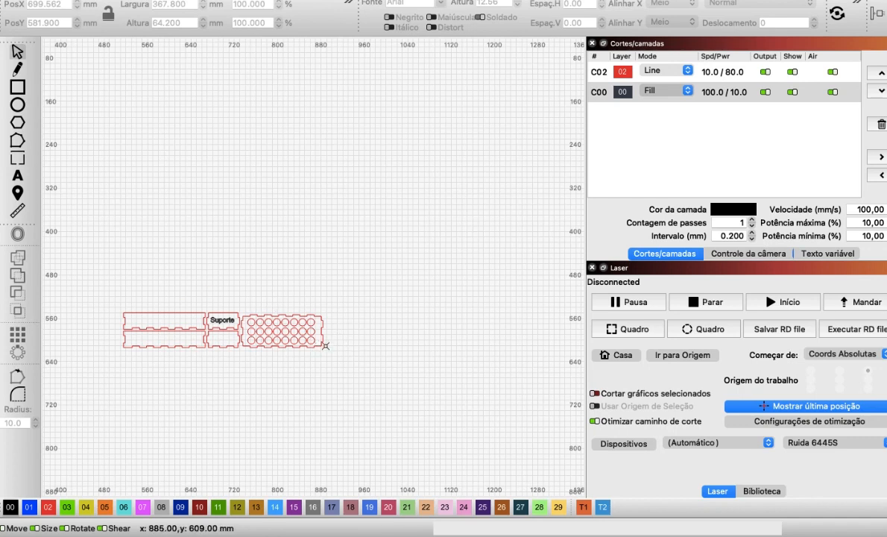
left_click_drag(285, 349, 105, 277)
left_click(290, 281)
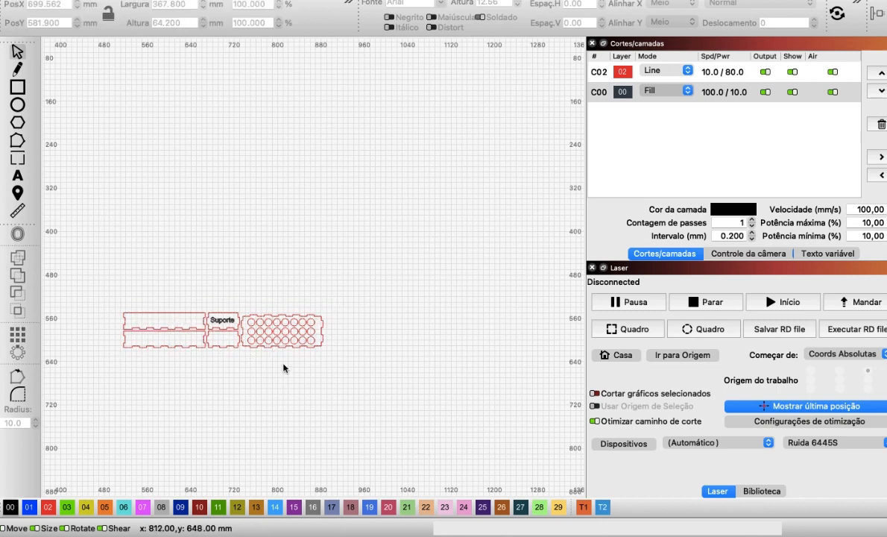
left_click_drag(331, 358, 103, 284)
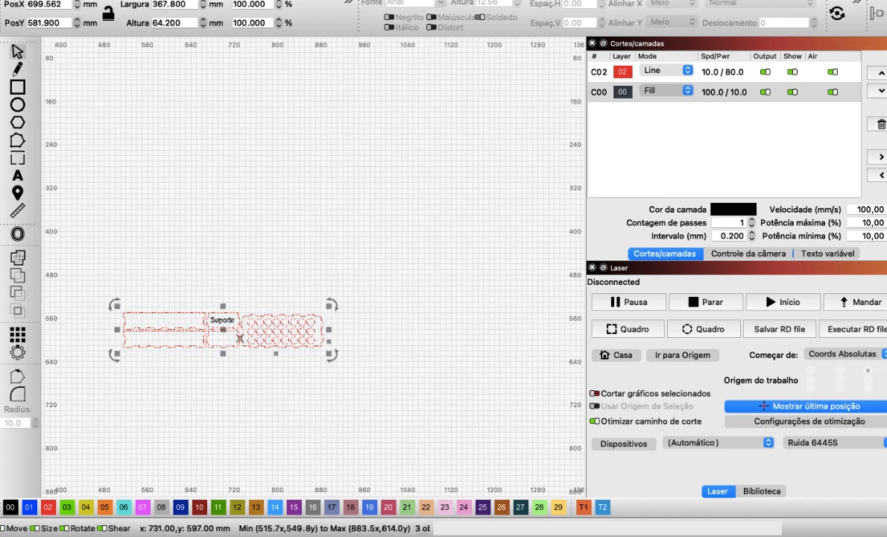
right_click(240, 338)
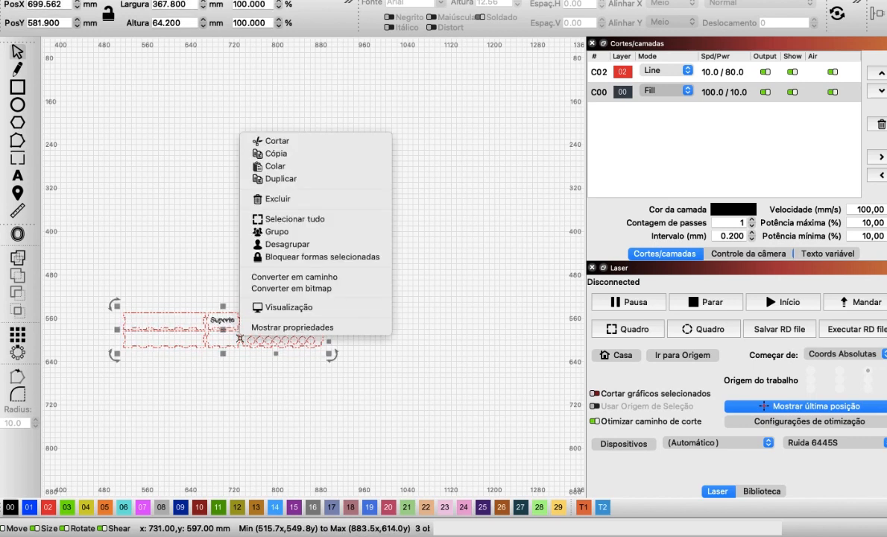
left_click(284, 306)
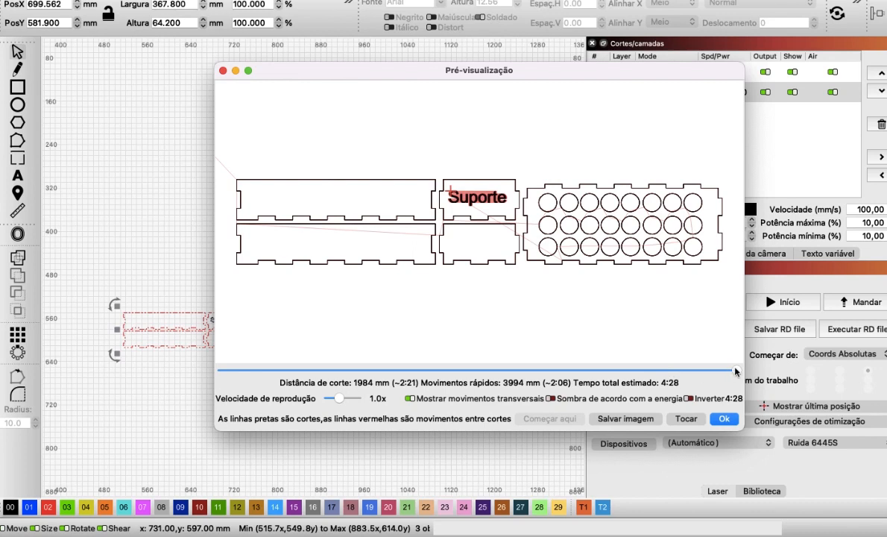
mouse_move(734, 371)
left_mouse_down()
mouse_move(236, 370)
mouse_move(736, 373)
left_mouse_up()
left_click(723, 419)
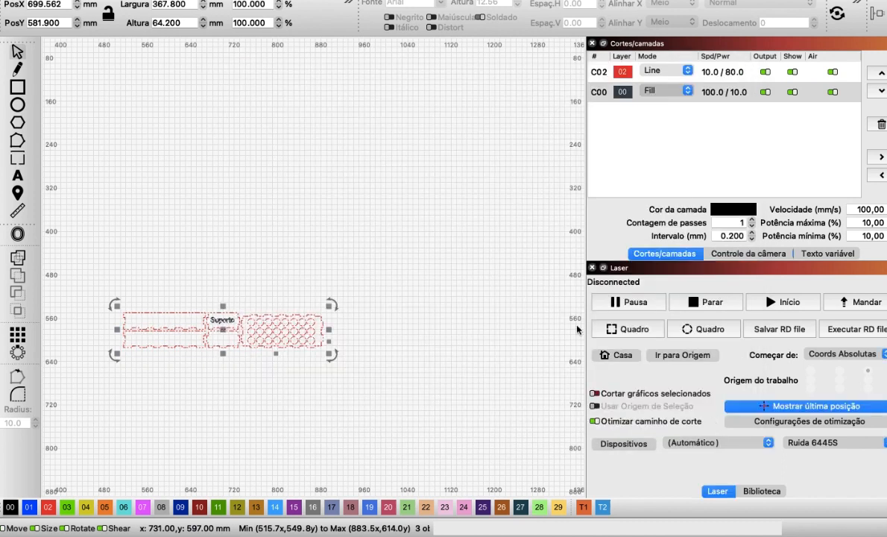